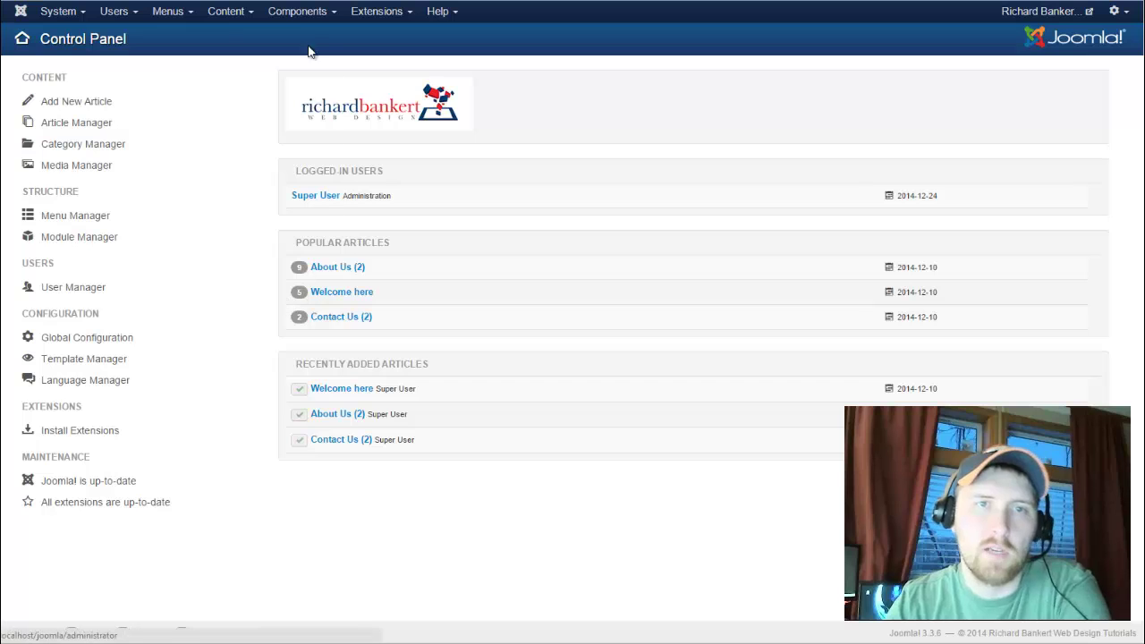
Open the Widgetkit component
click(296, 18)
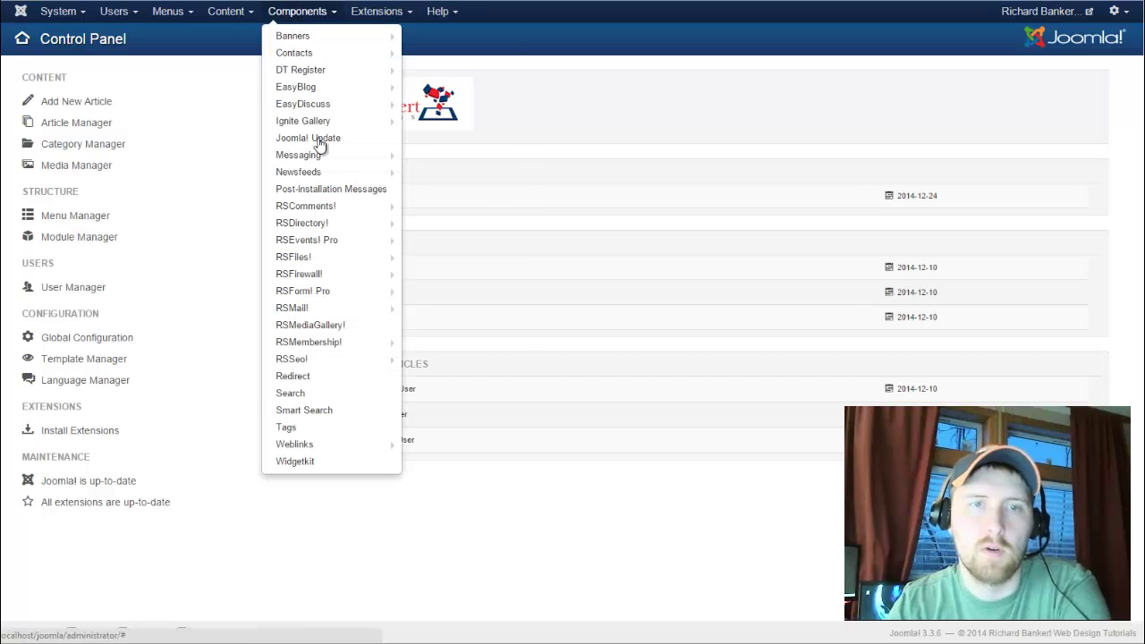
click(333, 463)
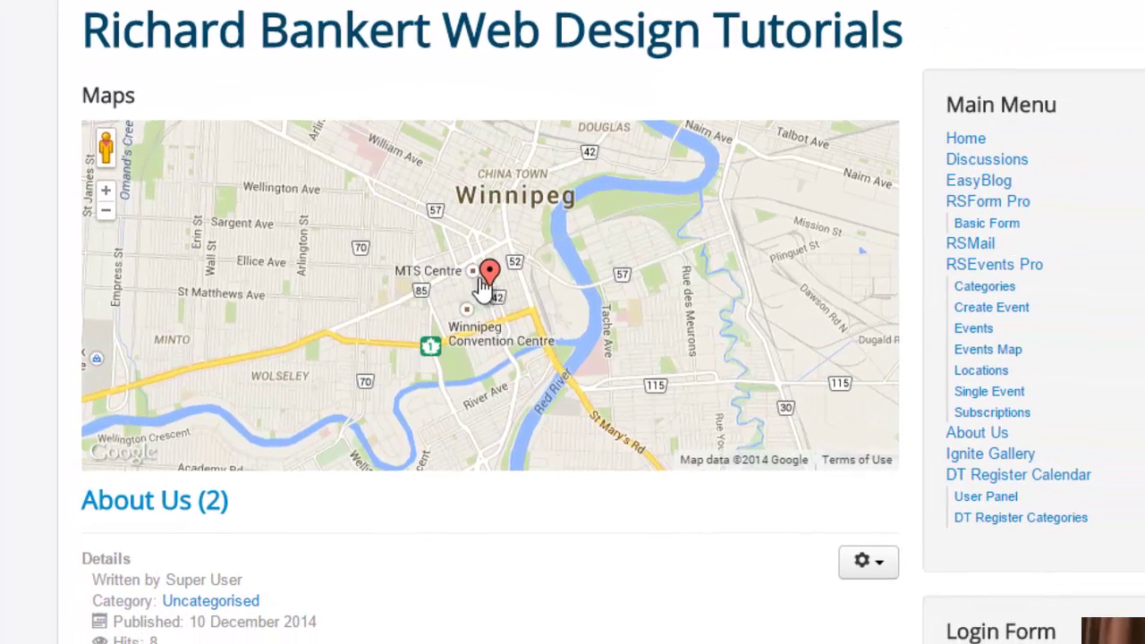
Examine the Maps module on the website, viewing both markers around Winnipeg and the popup text of the red and blue ones
scroll(527, 296, down, 3)
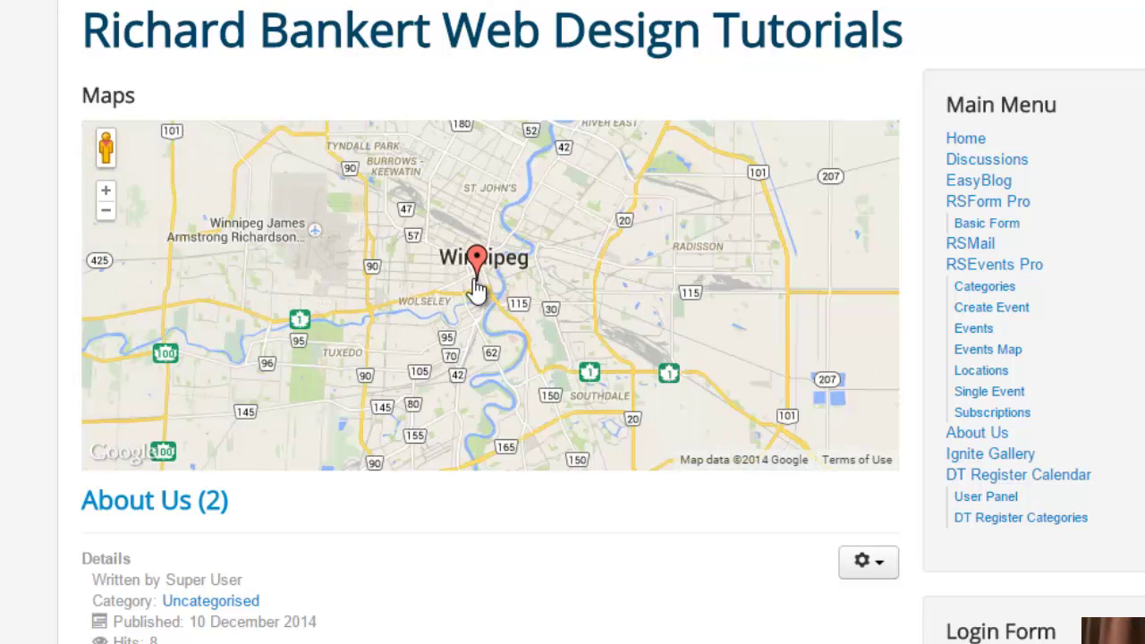
scroll(495, 331, down, 2)
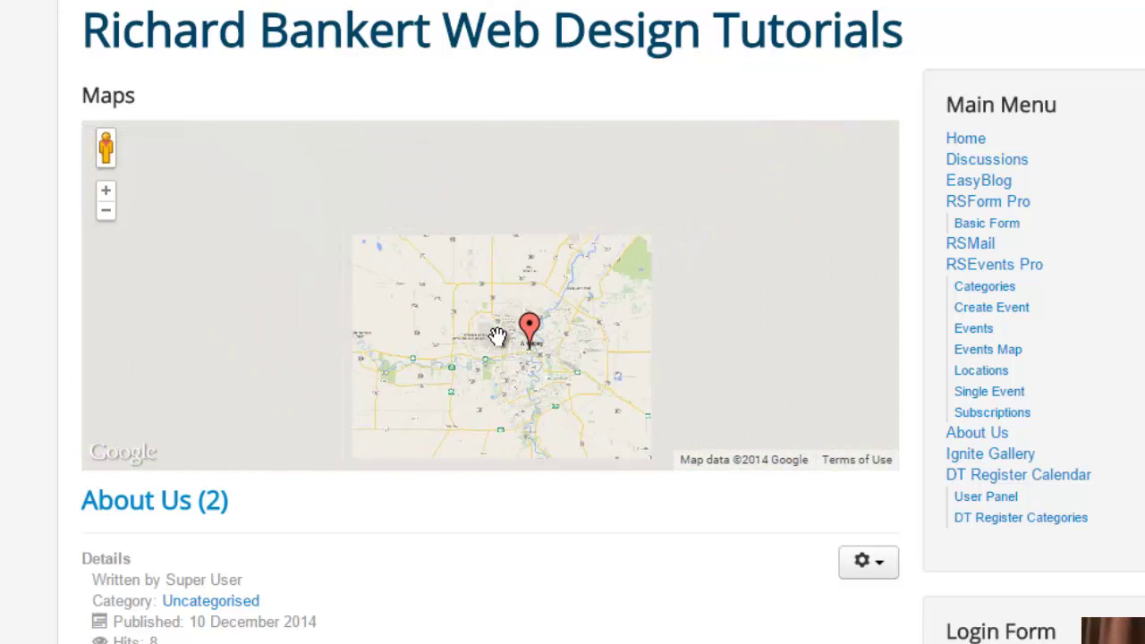
scroll(374, 299, down, 1)
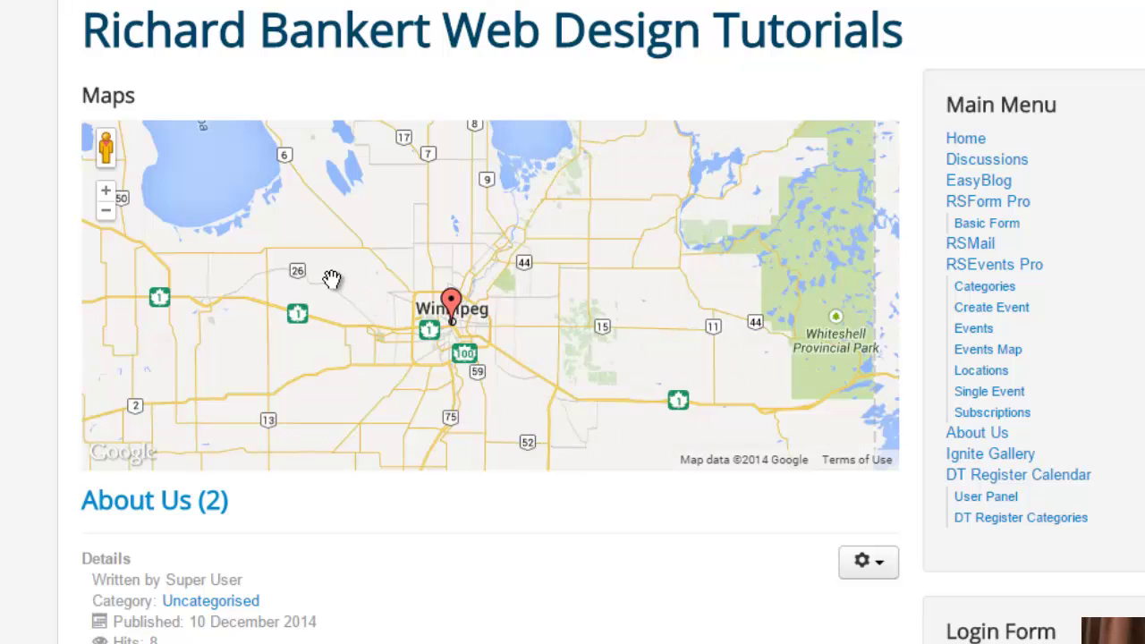
scroll(326, 277, down, 1)
mouse_move(263, 274)
mouse_down()
mouse_move(500, 374)
mouse_move(490, 354)
mouse_up()
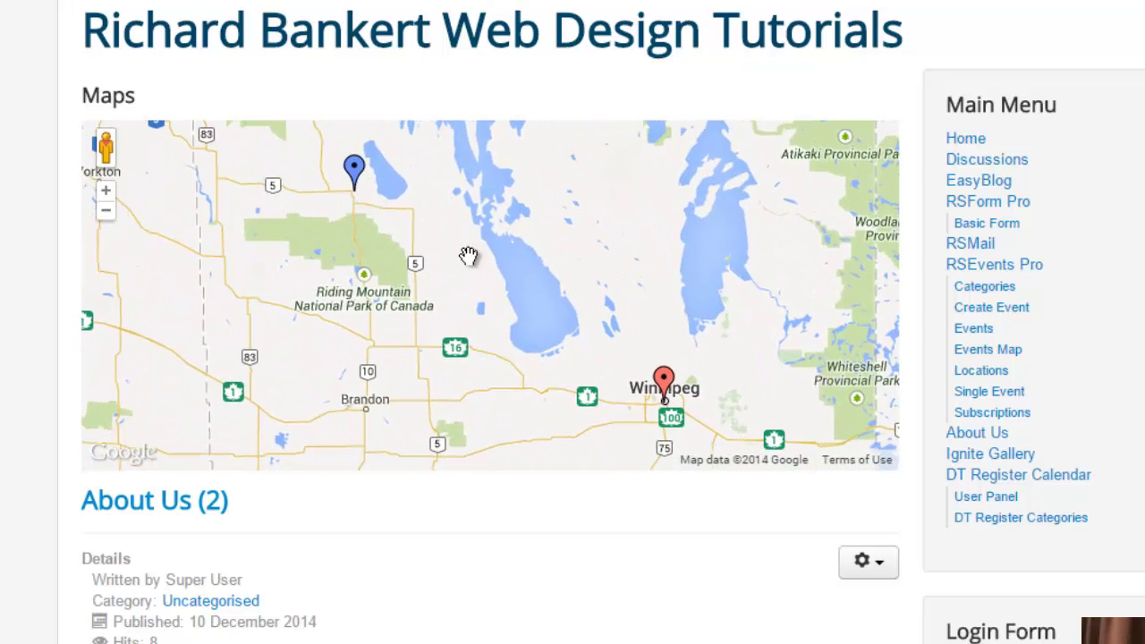
click(663, 383)
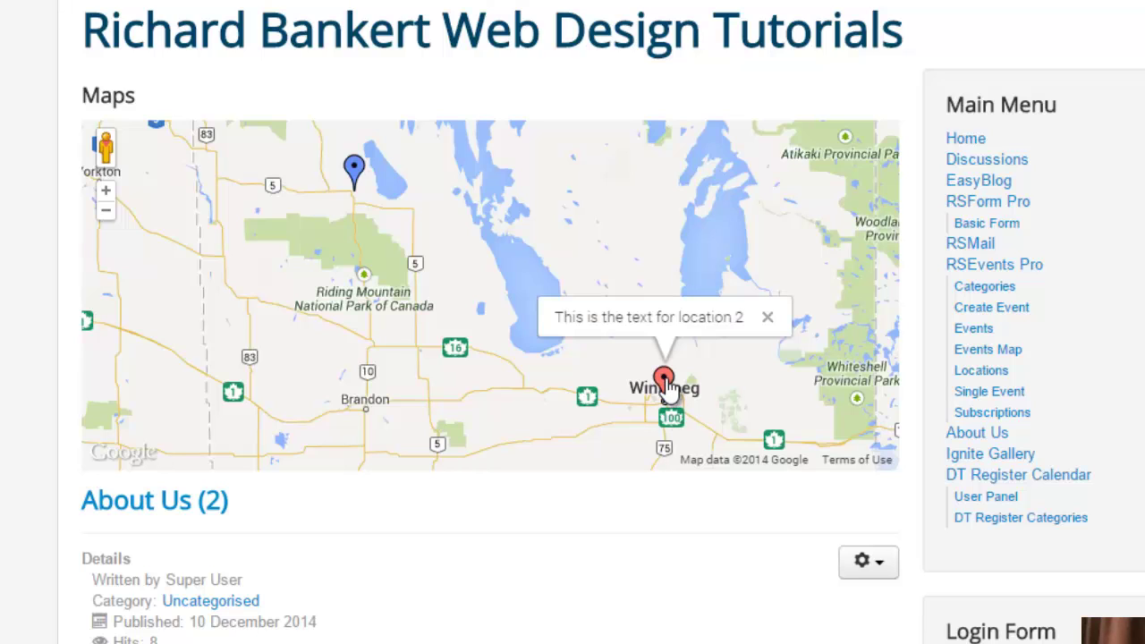
click(354, 172)
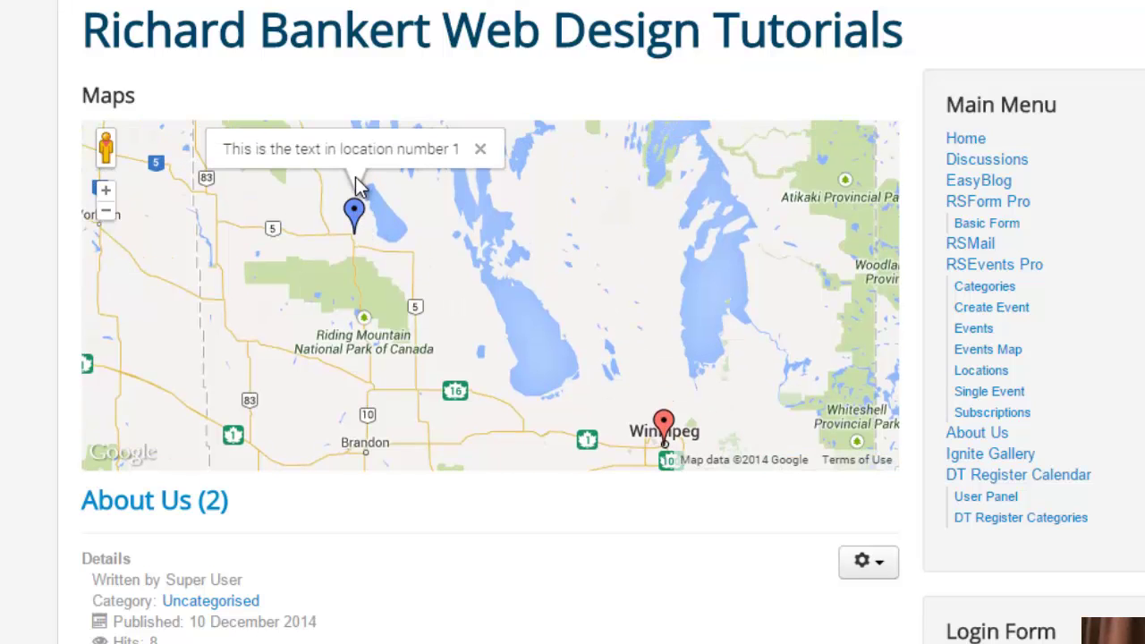
click(663, 421)
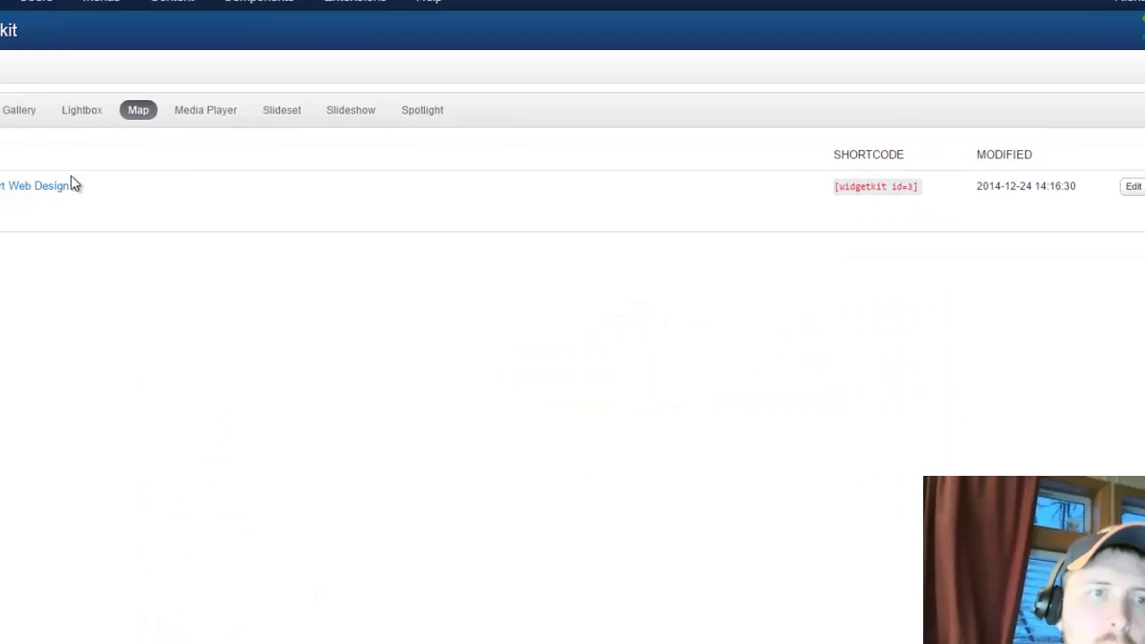
Create a Widgetkit map named "Sample Map" and title its first location "Location 1"
click(55, 189)
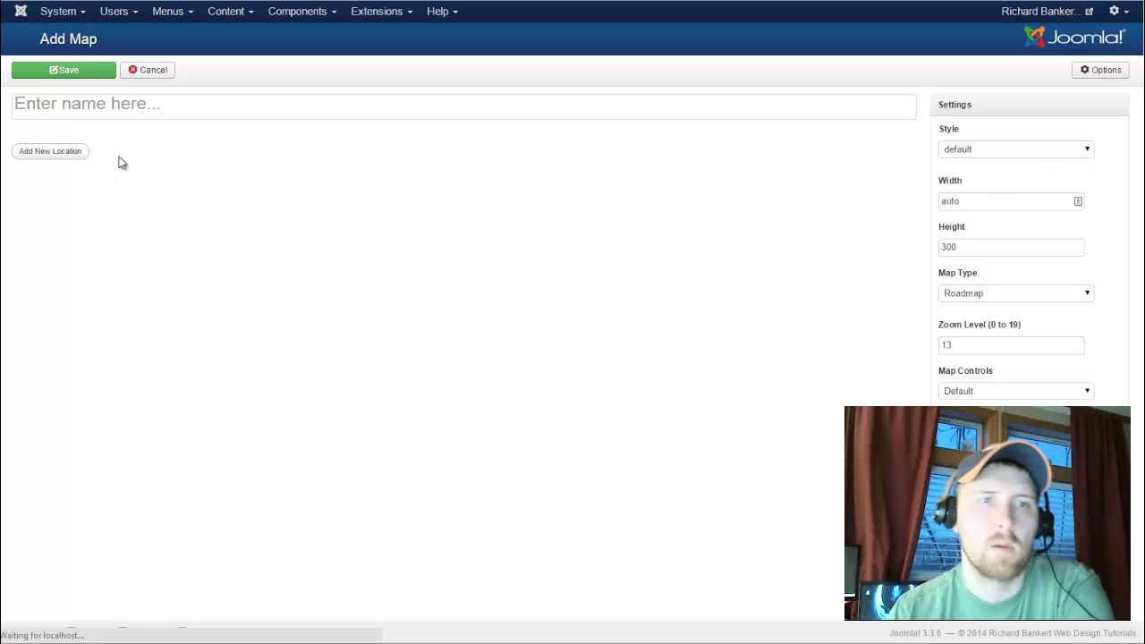
text(Sample Map)
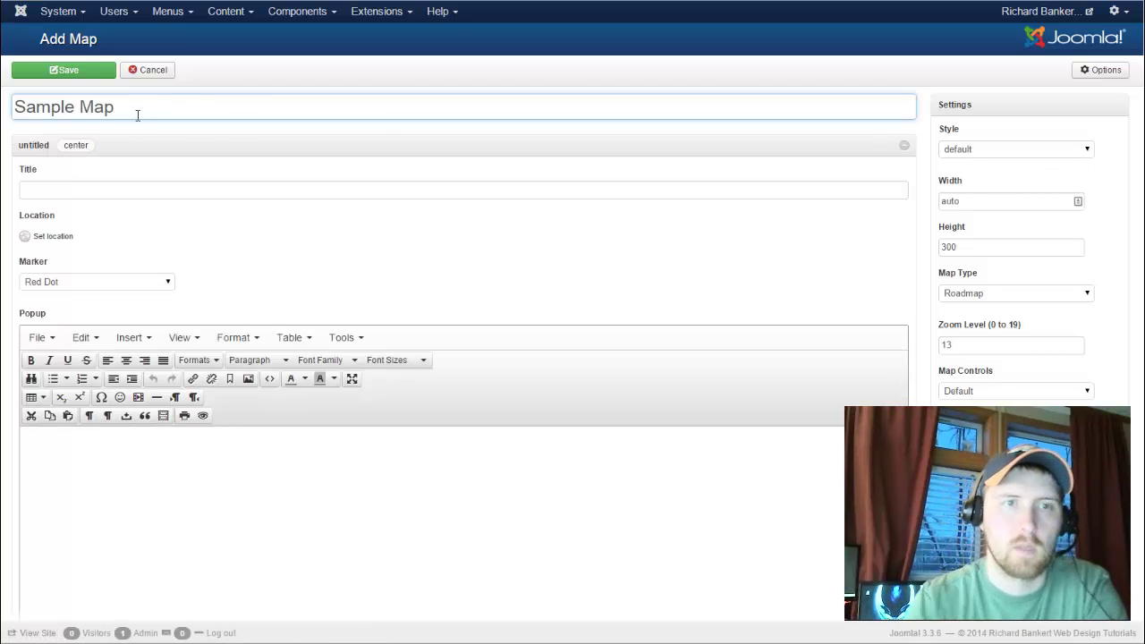
click(123, 190)
text(L)
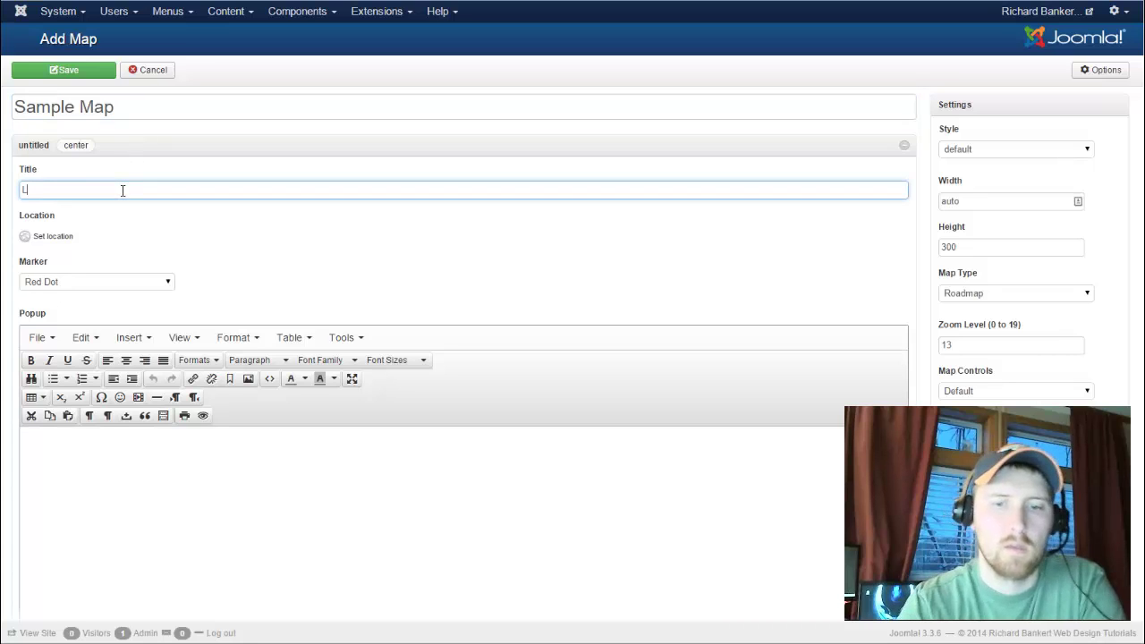
text(ocation 1)
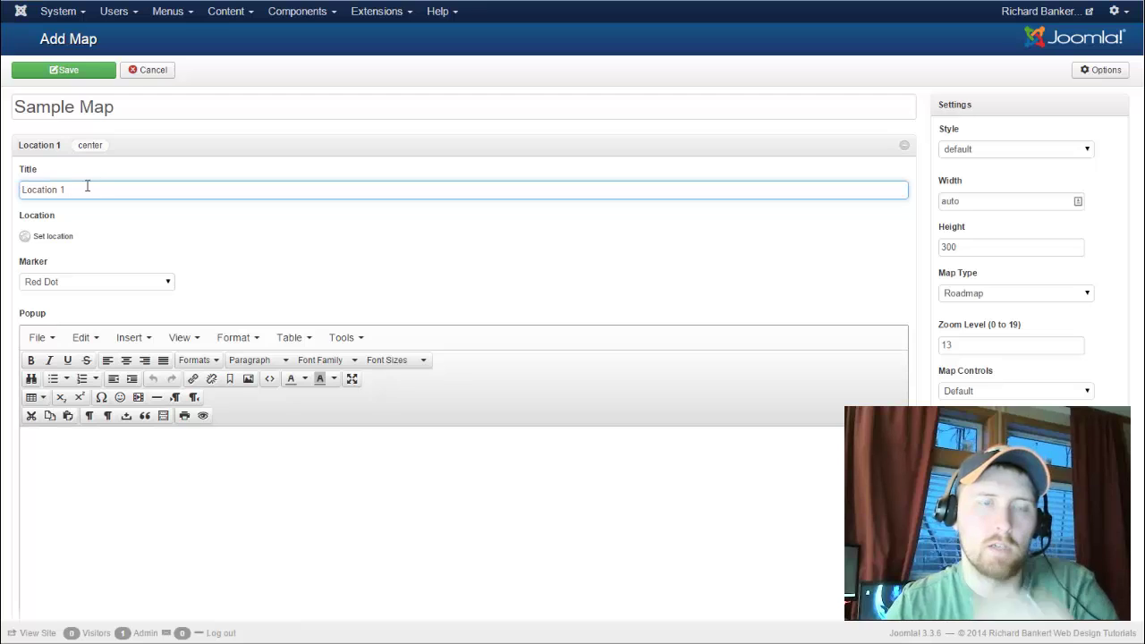
Place the marker of Location 1 on Winnipeg and set that as its location
click(51, 237)
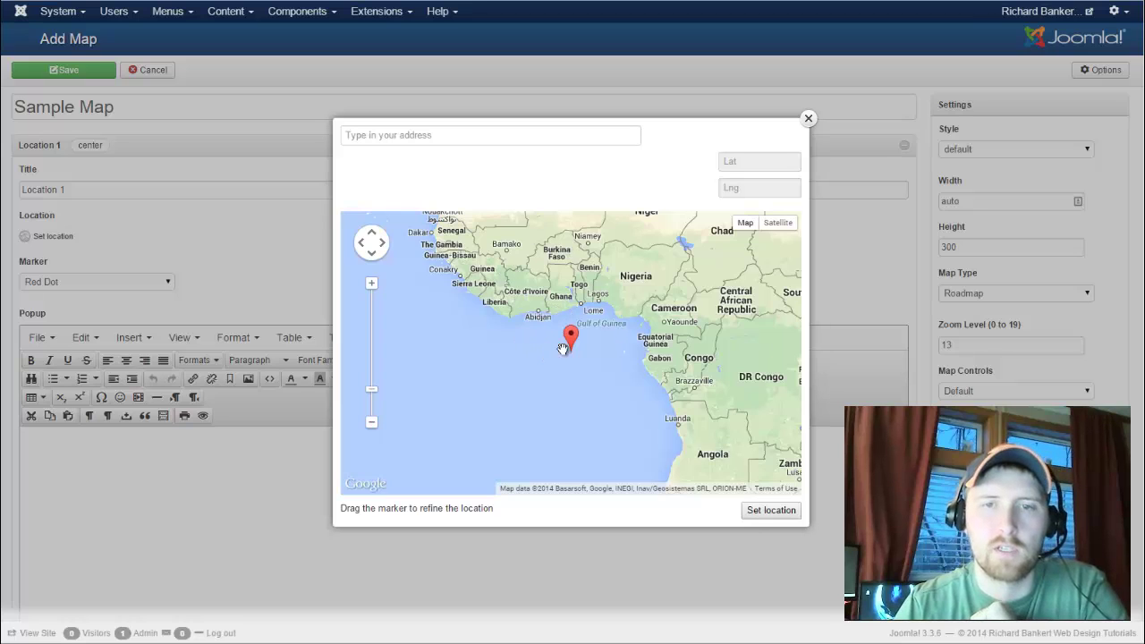
mouse_move(504, 334)
mouse_down()
mouse_move(590, 358)
mouse_move(656, 357)
mouse_move(597, 393)
mouse_move(472, 324)
mouse_move(274, 261)
mouse_move(293, 225)
mouse_move(435, 299)
mouse_move(325, 276)
mouse_move(370, 327)
mouse_move(559, 297)
mouse_move(535, 284)
mouse_up()
scroll(537, 312, up, 3)
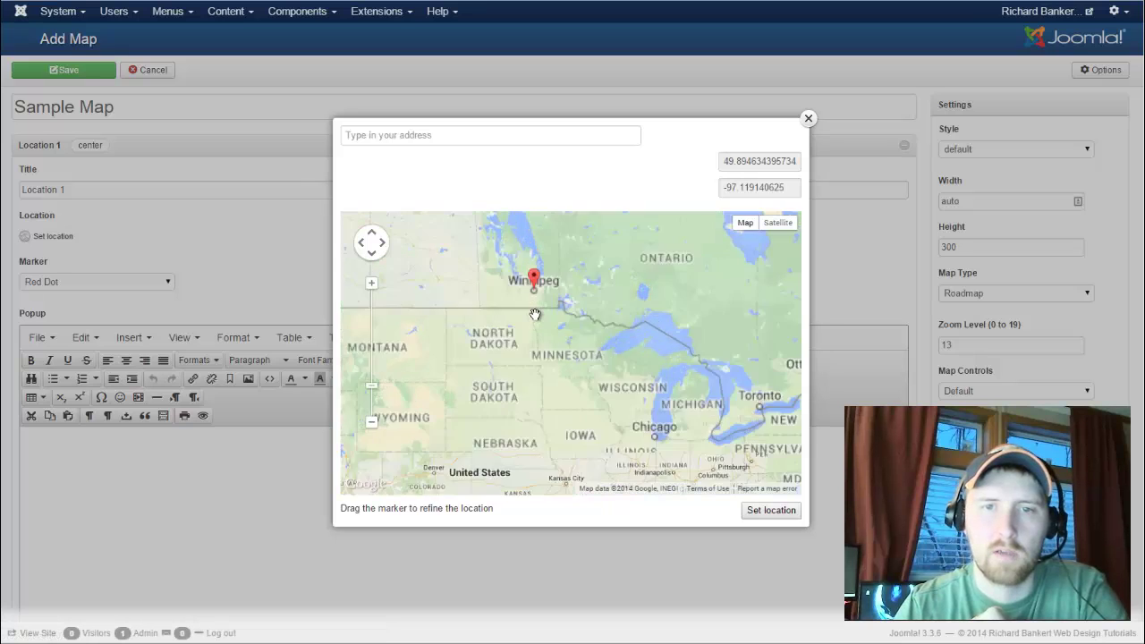
drag(537, 279, 532, 332)
scroll(531, 332, up, 1)
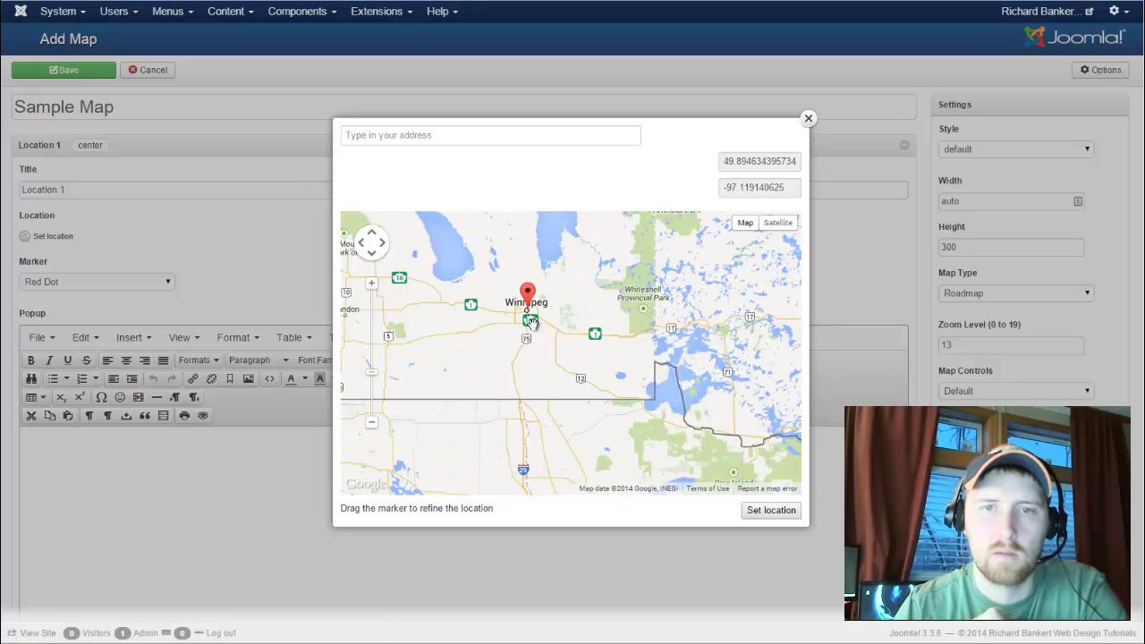
click(772, 517)
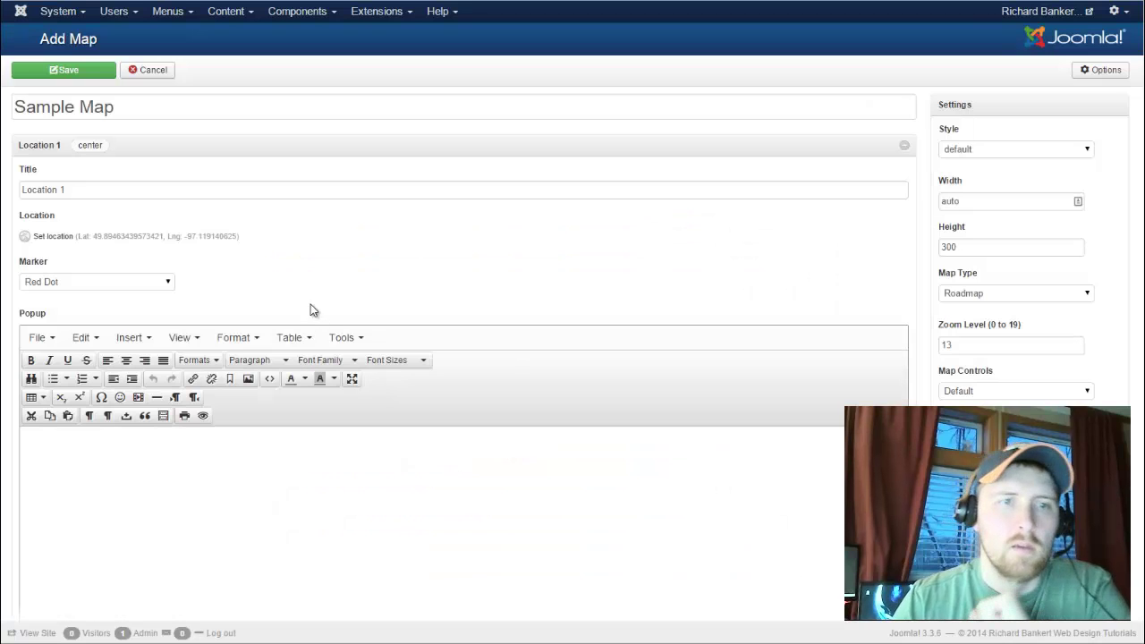
Enter "Text for the popup" as the popup content of Location 1, review the map settings and save the map
scroll(269, 286, down, 1)
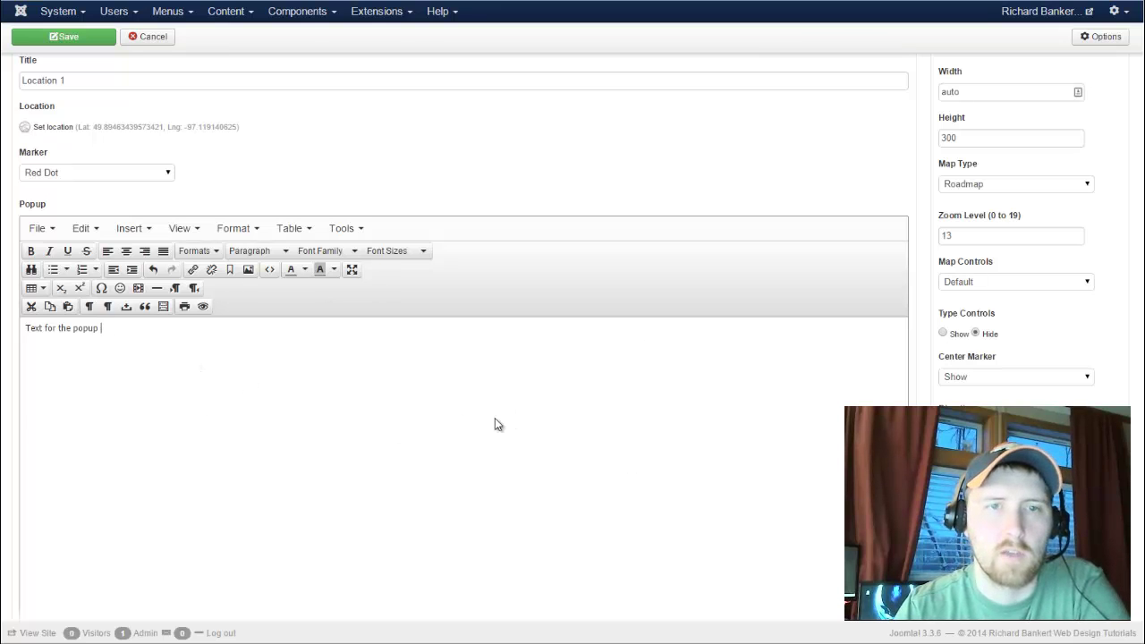
scroll(327, 375, down, 3)
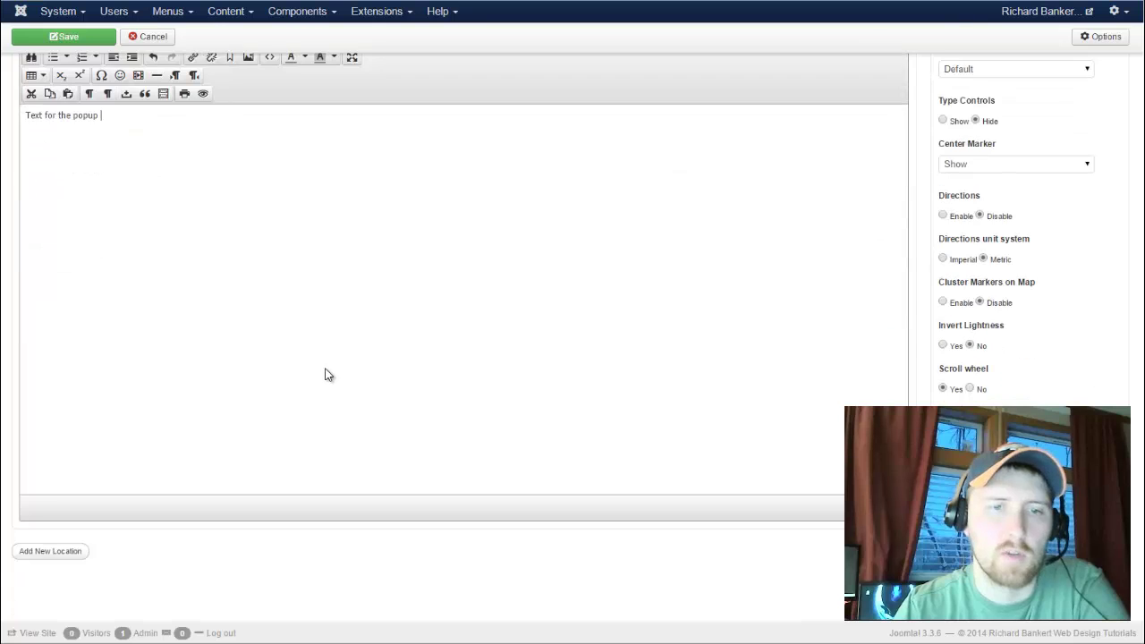
scroll(300, 416, up, 5)
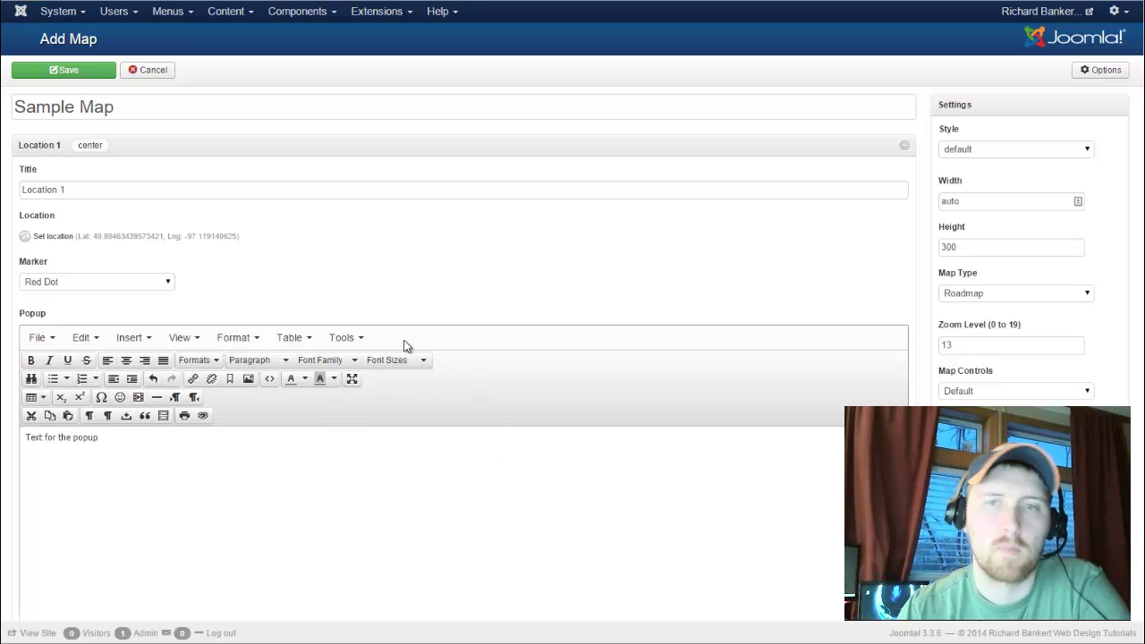
scroll(404, 260, down, 5)
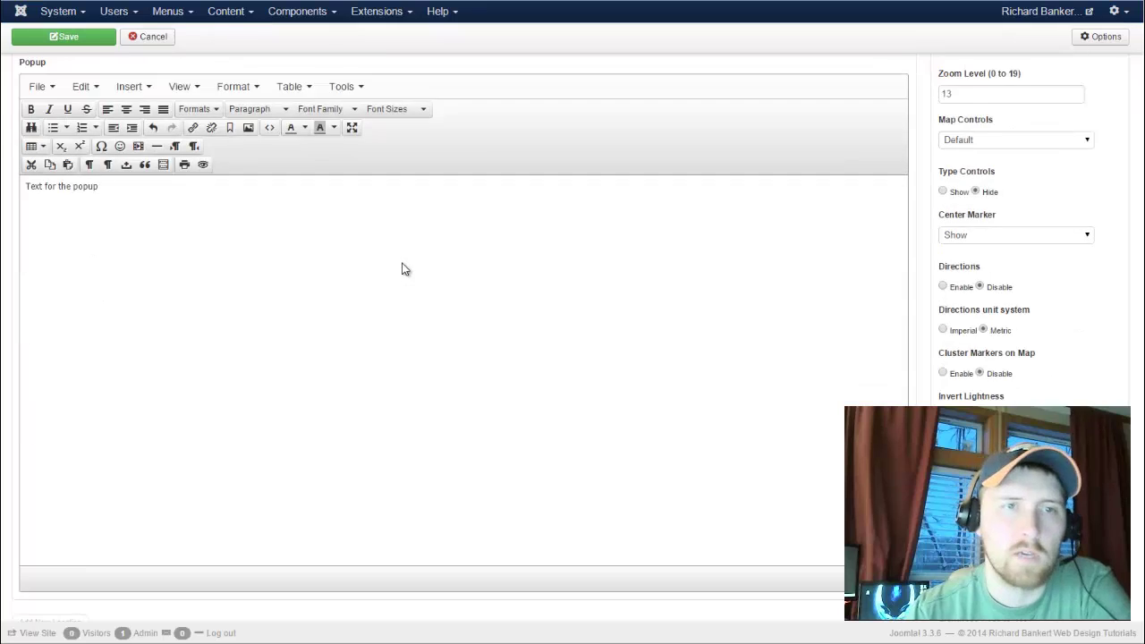
scroll(402, 266, up, 5)
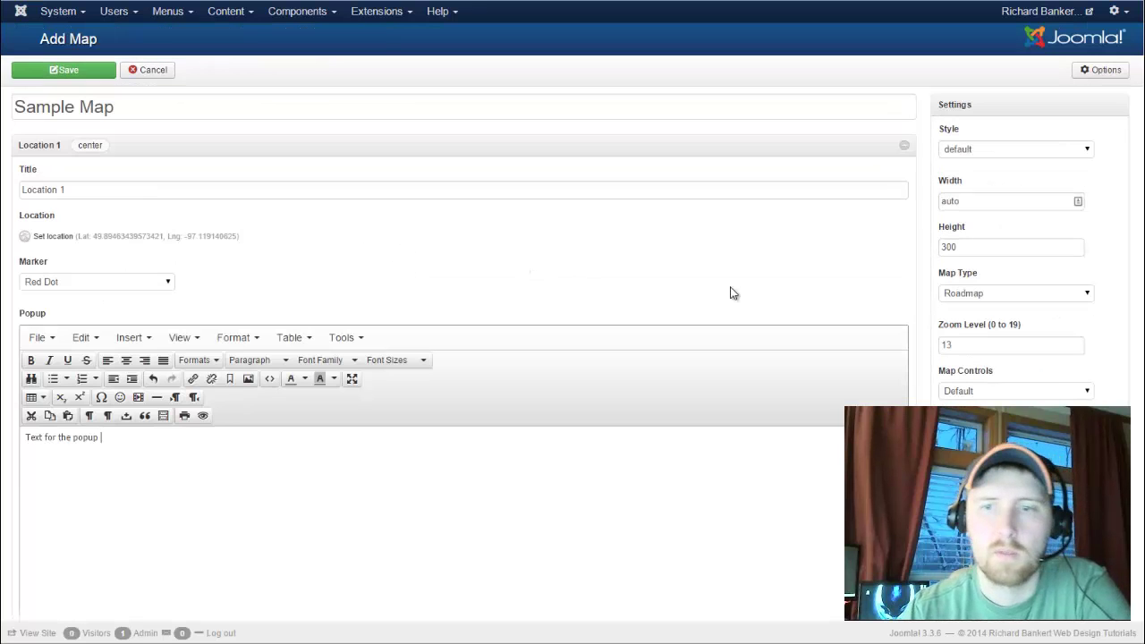
scroll(1040, 398, down, 5)
scroll(1037, 340, up, 5)
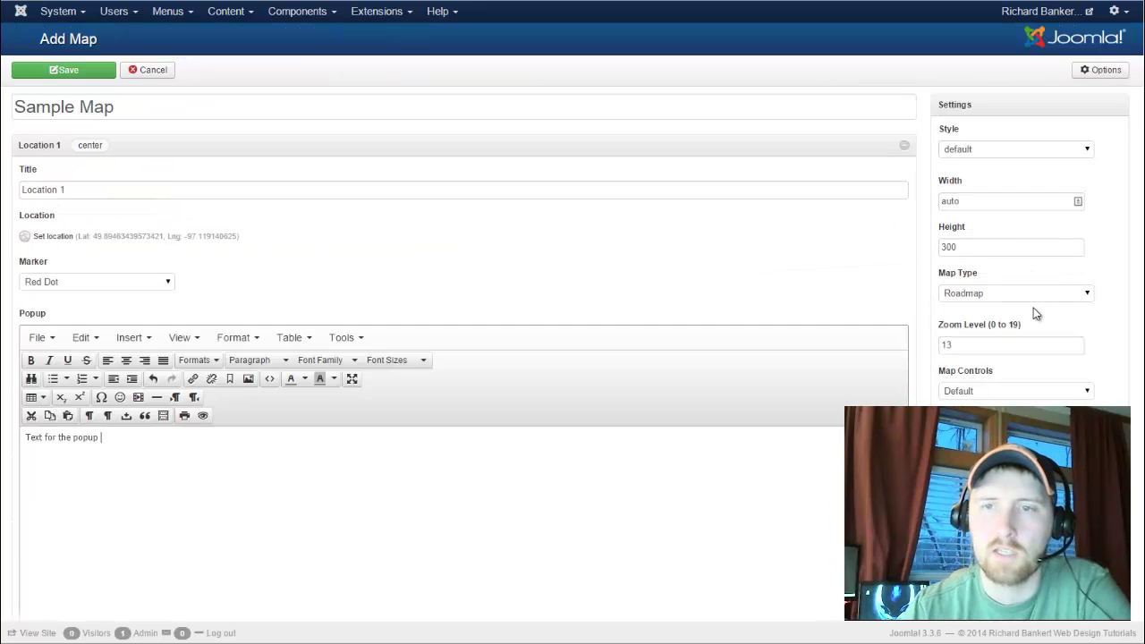
click(90, 70)
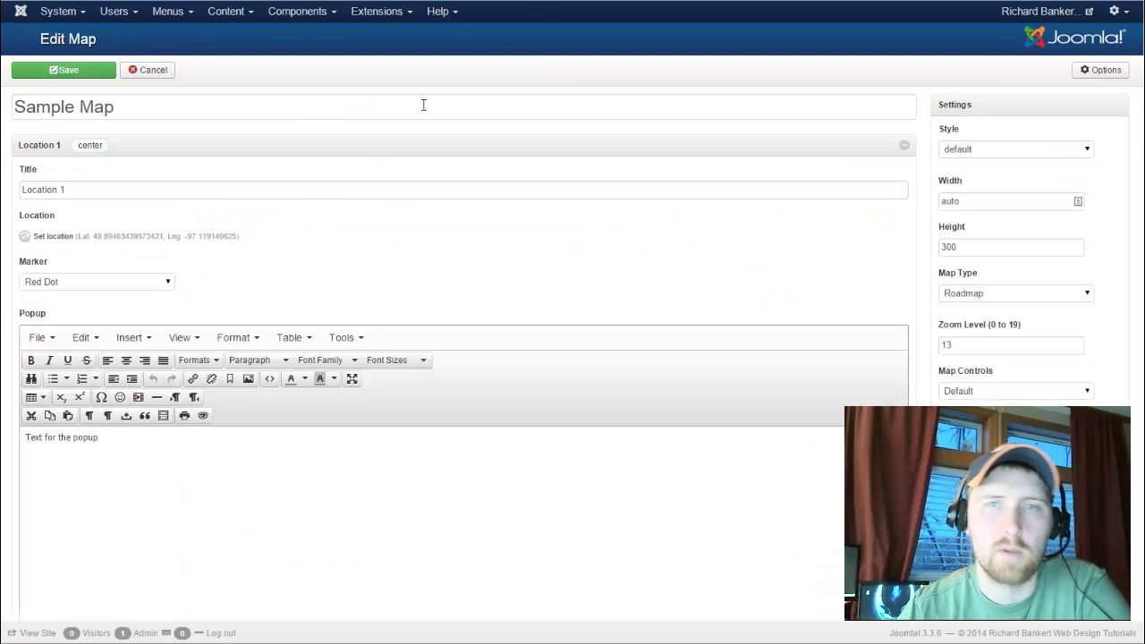
Return to the list of maps and highlight the shortcode [widgetkit id=4] of Sample Map
click(152, 71)
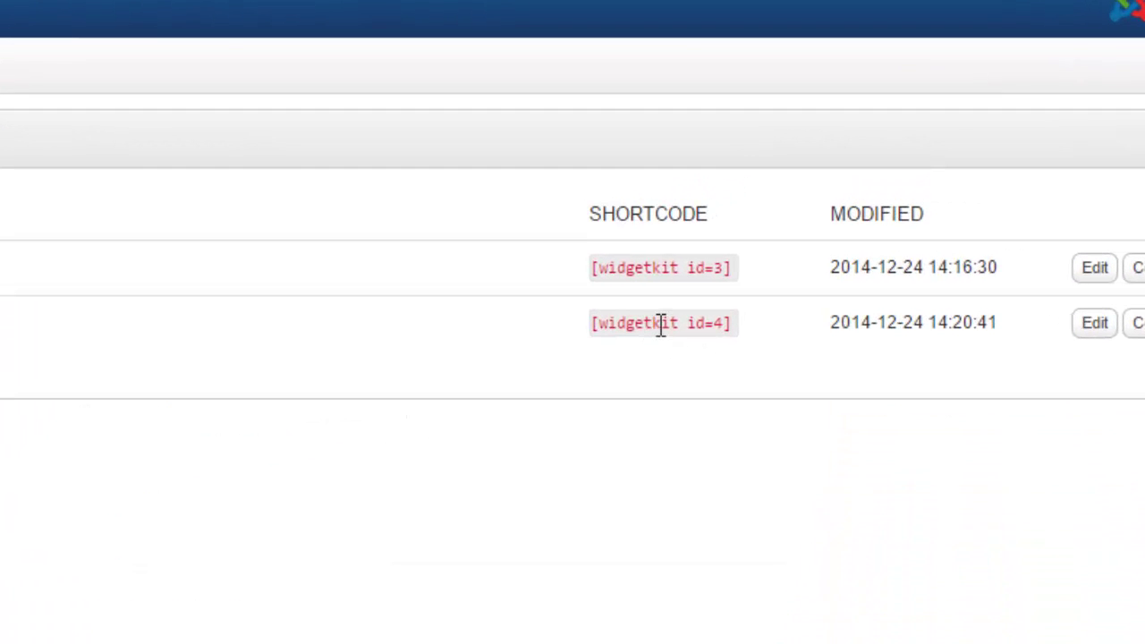
drag(590, 324, 743, 328)
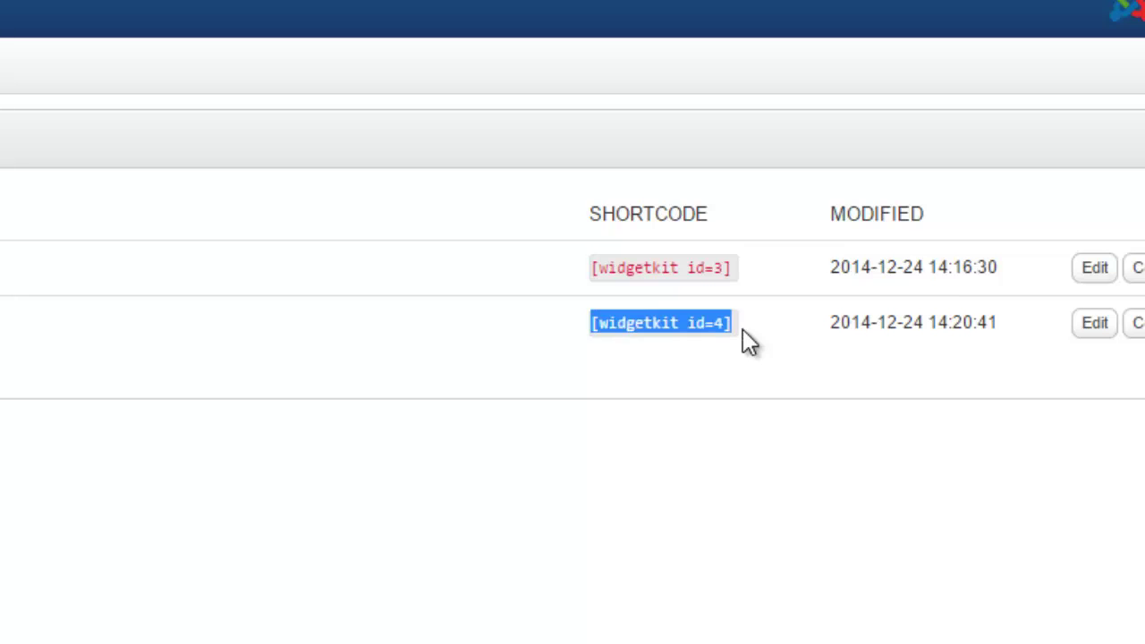
click(743, 328)
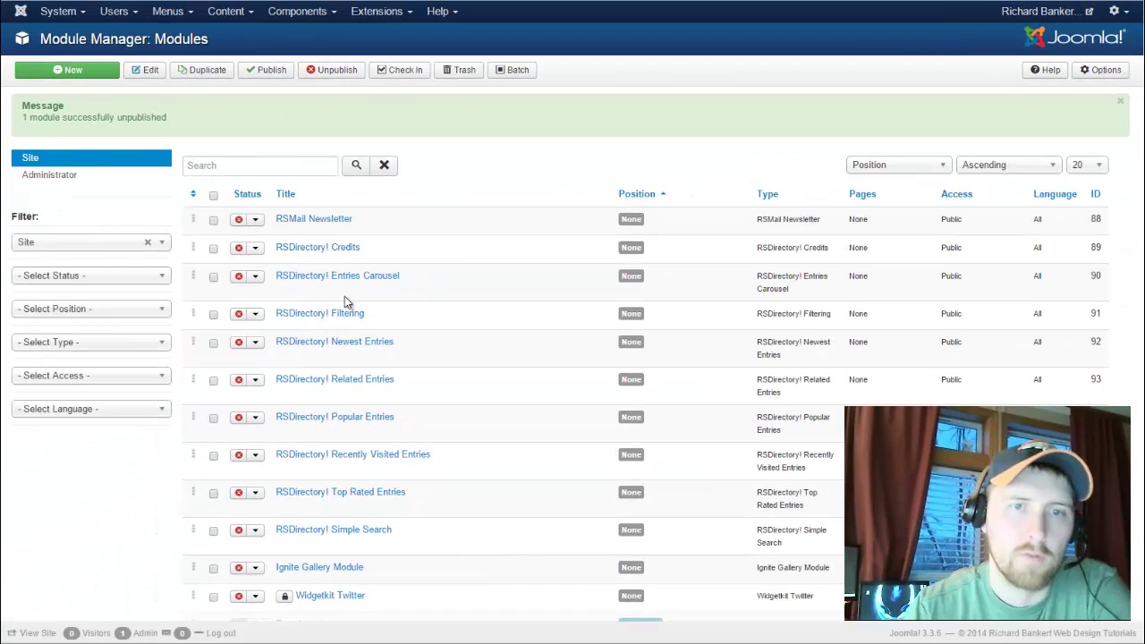
scroll(345, 309, down, 3)
scroll(345, 375, up, 3)
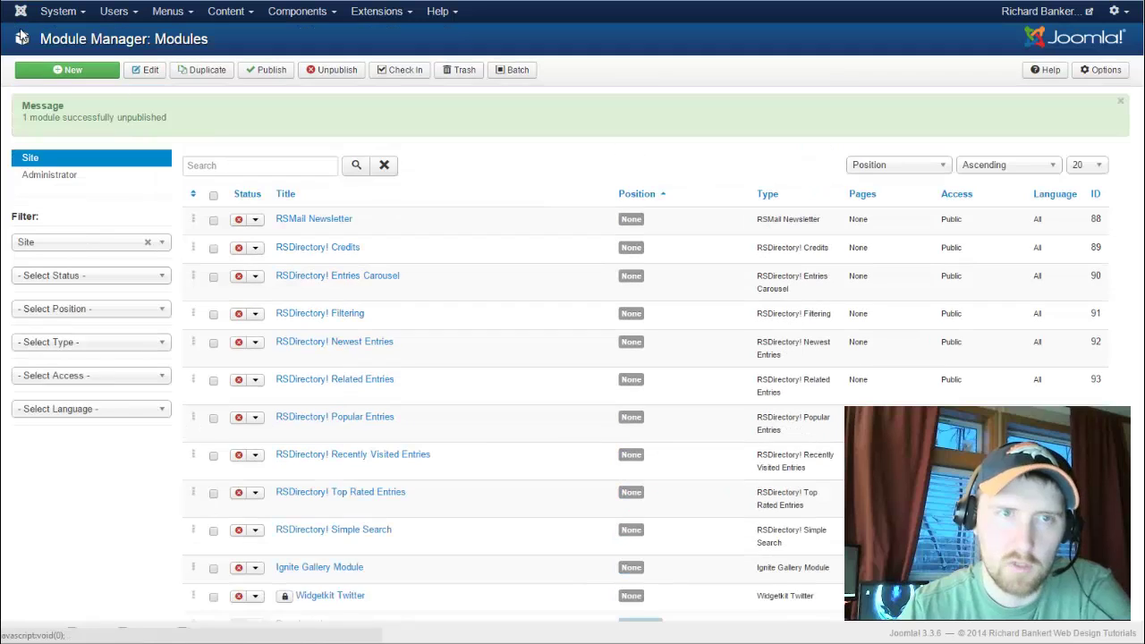
click(63, 72)
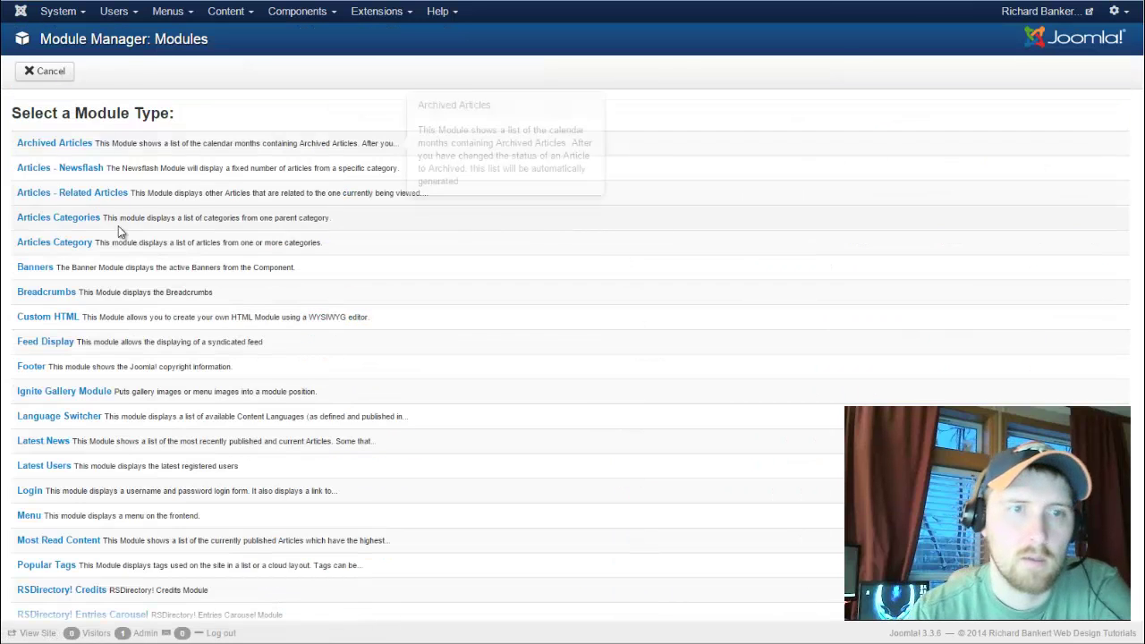
scroll(118, 225, down, 5)
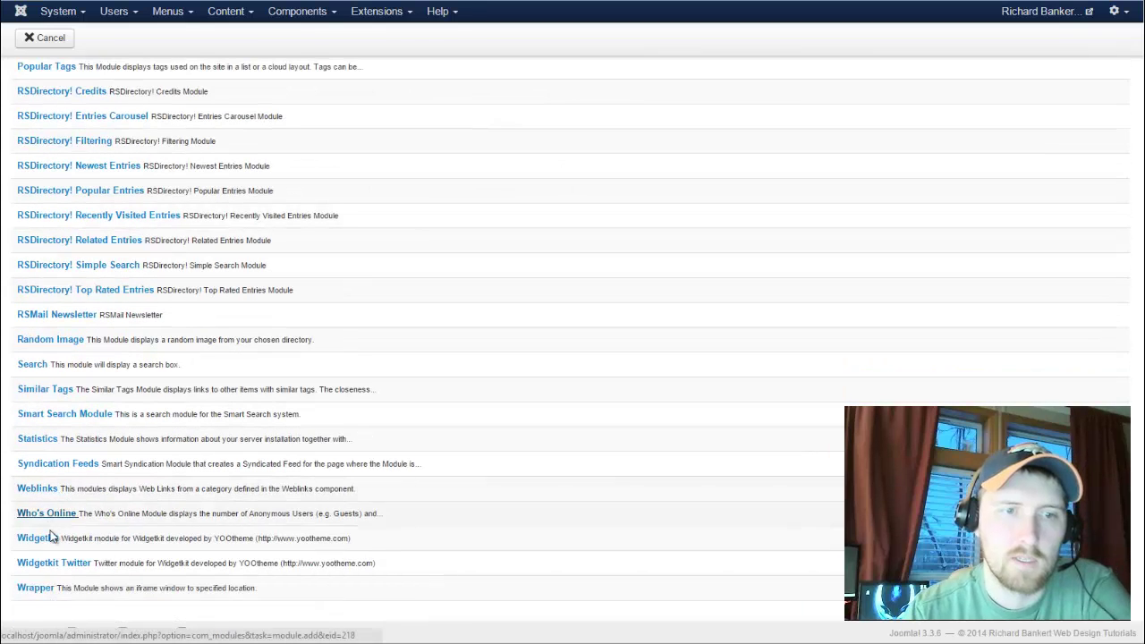
scroll(54, 514, up, 6)
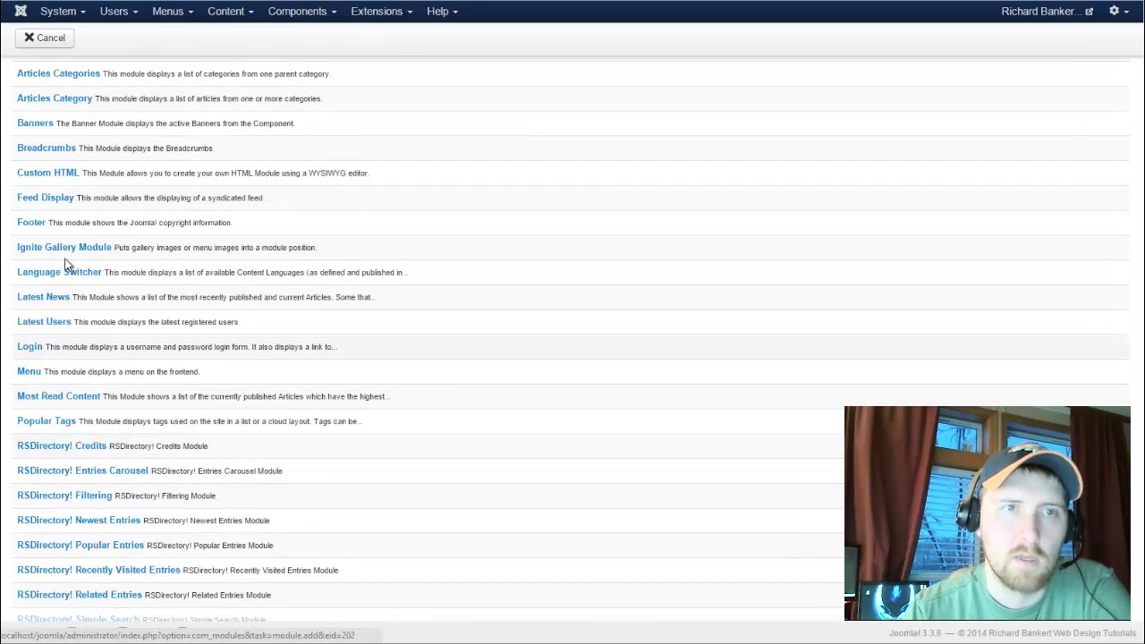
click(52, 79)
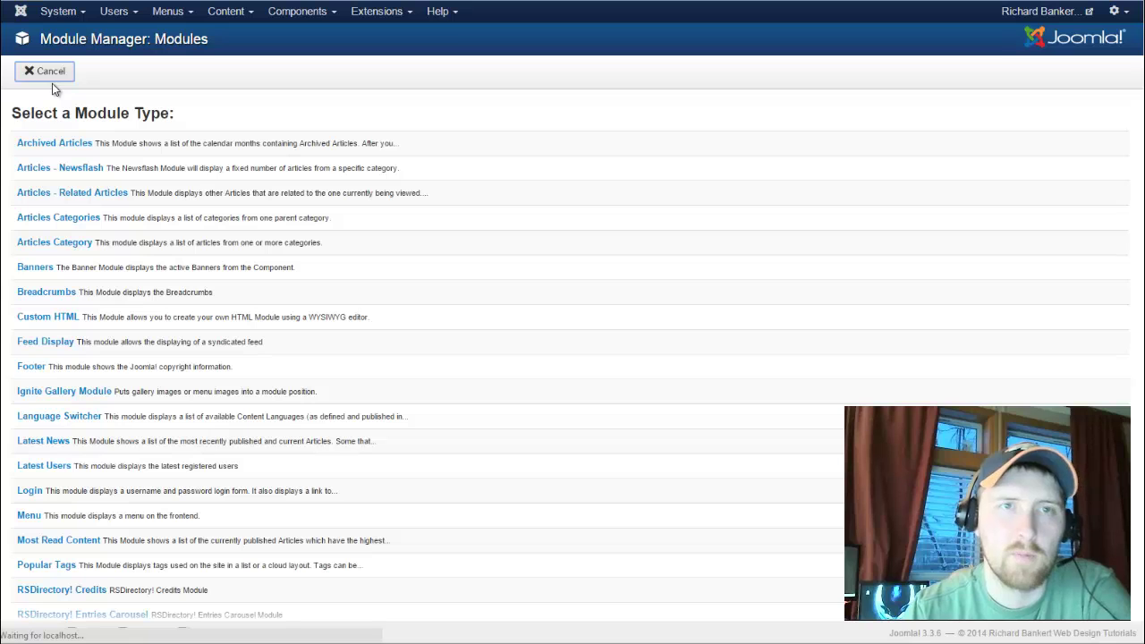
Set the widget of the Maps module to Sample Map, save it and check the marker's popup on the site
scroll(289, 420, down, 2)
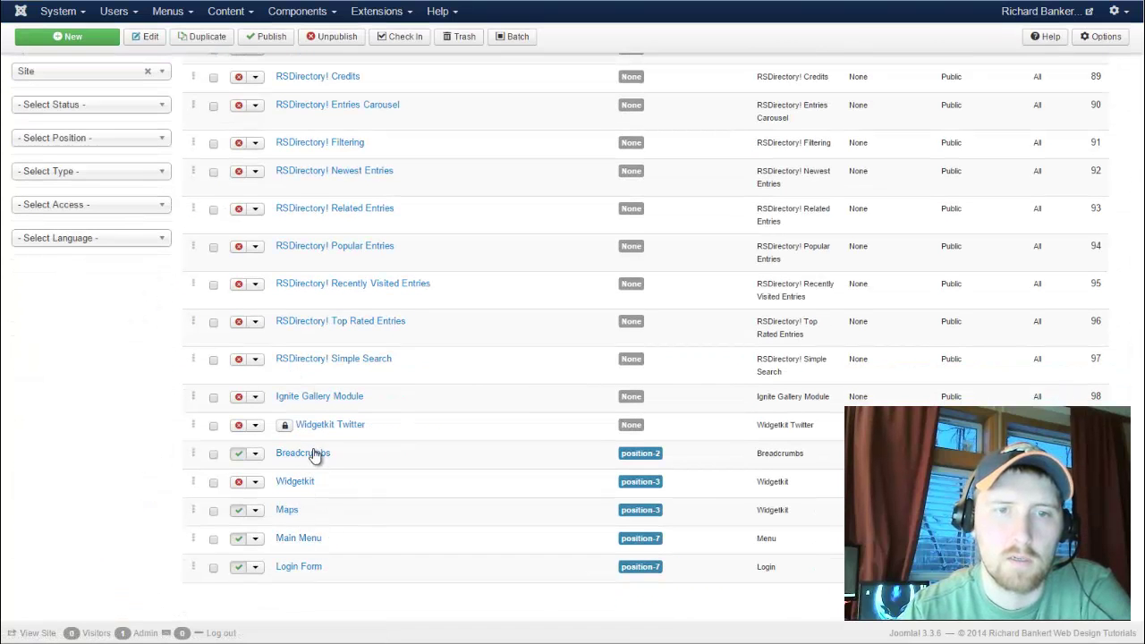
click(296, 512)
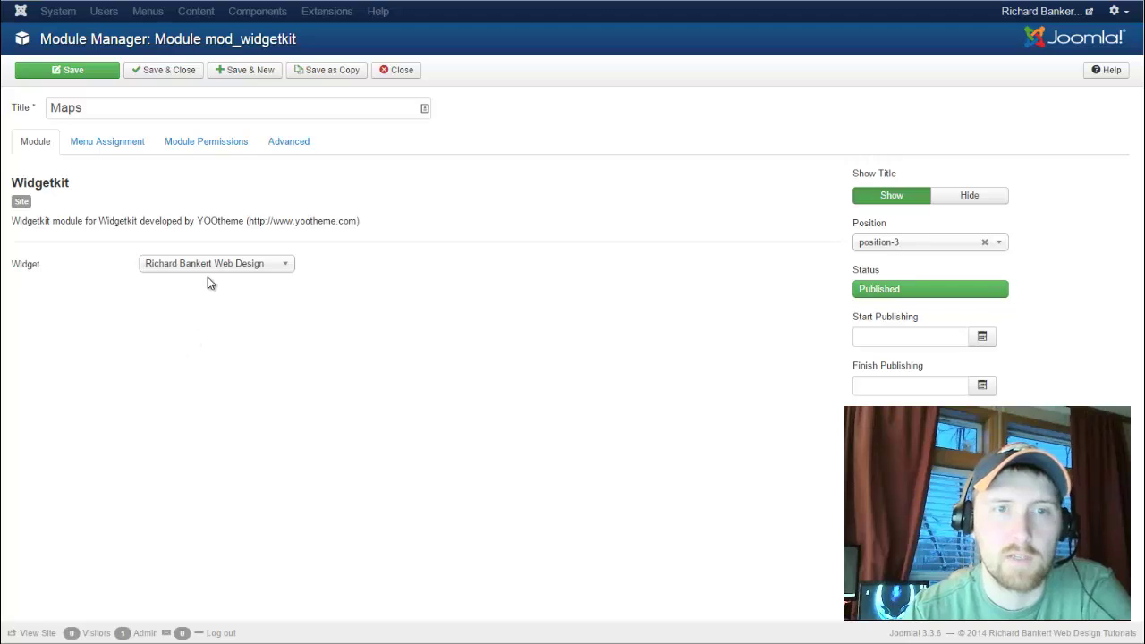
click(209, 268)
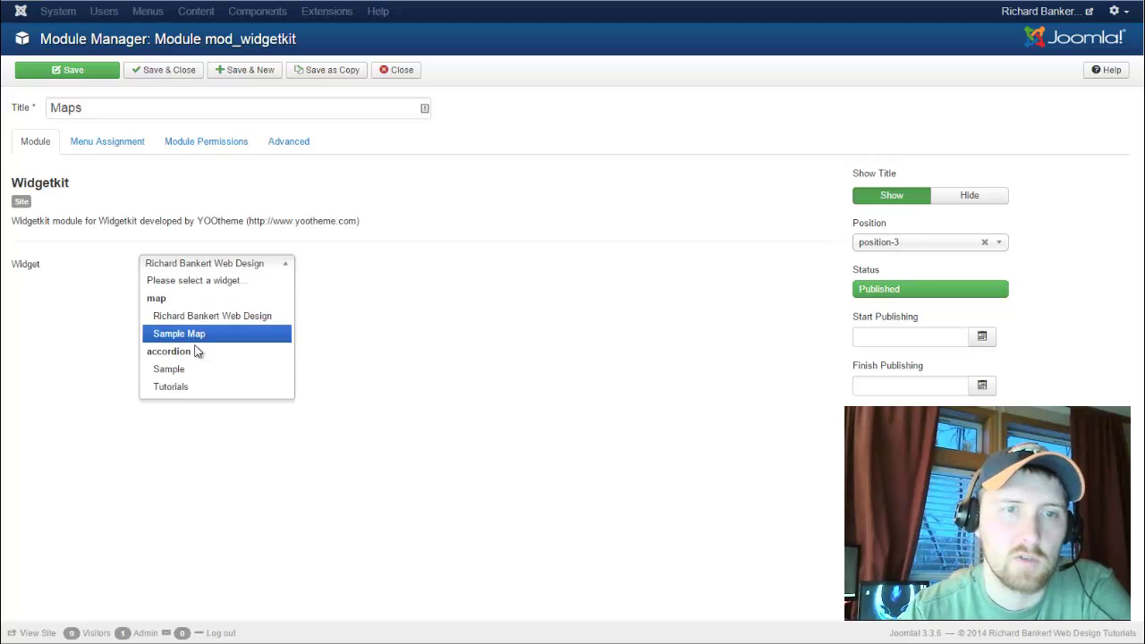
click(199, 335)
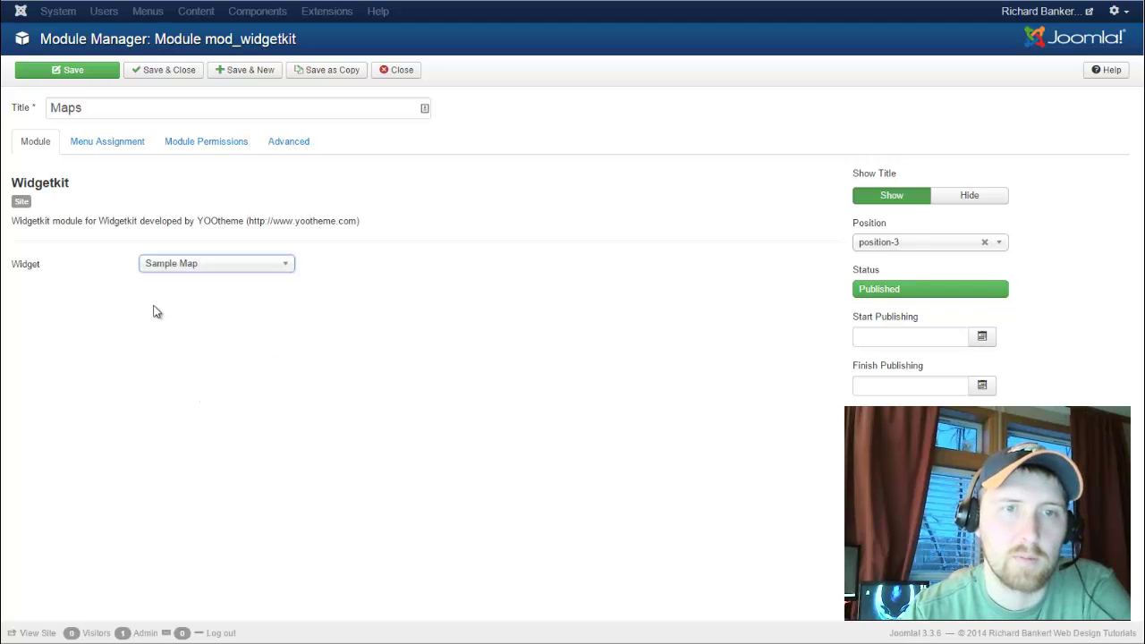
click(74, 71)
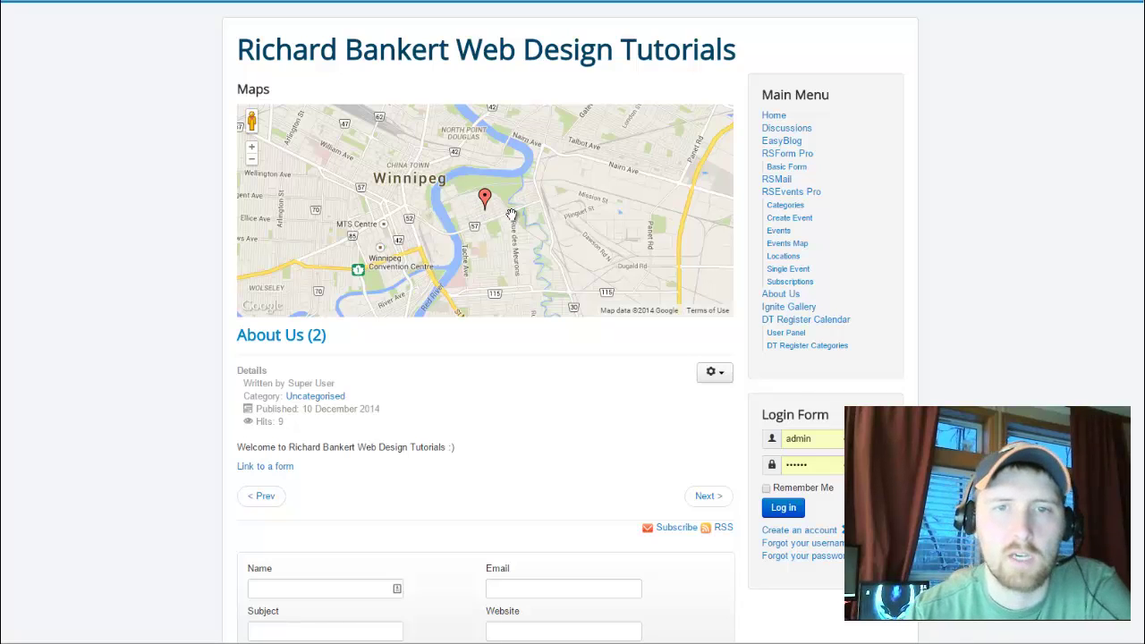
click(485, 197)
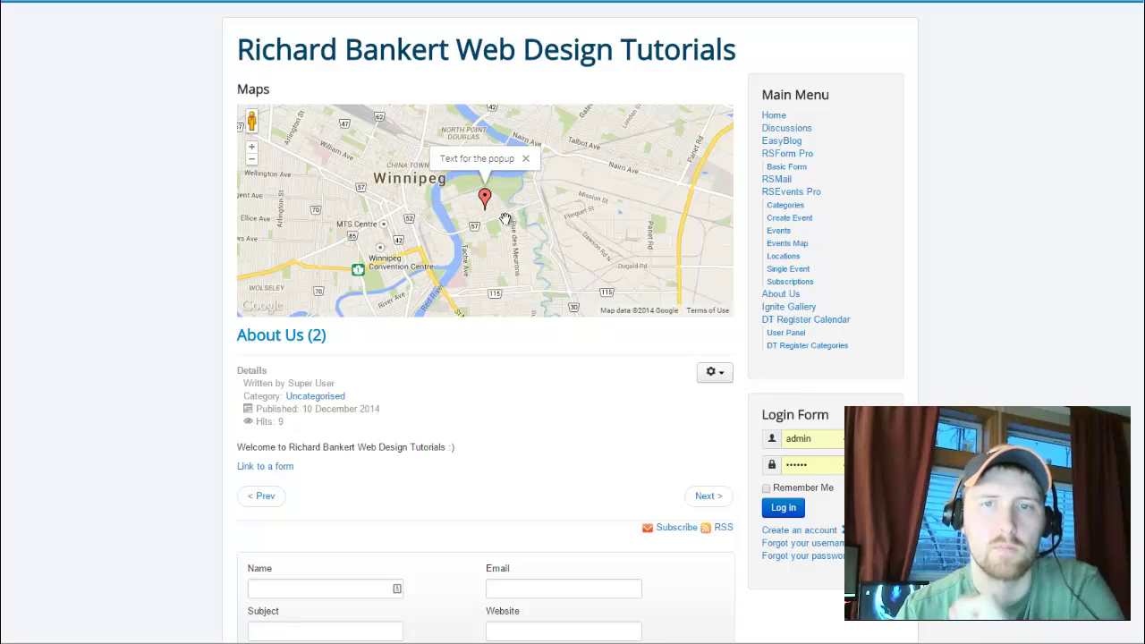
Reopen Sample Map for editing and examine its style, size, map type, zoom level, map control and center marker options
click(170, 1)
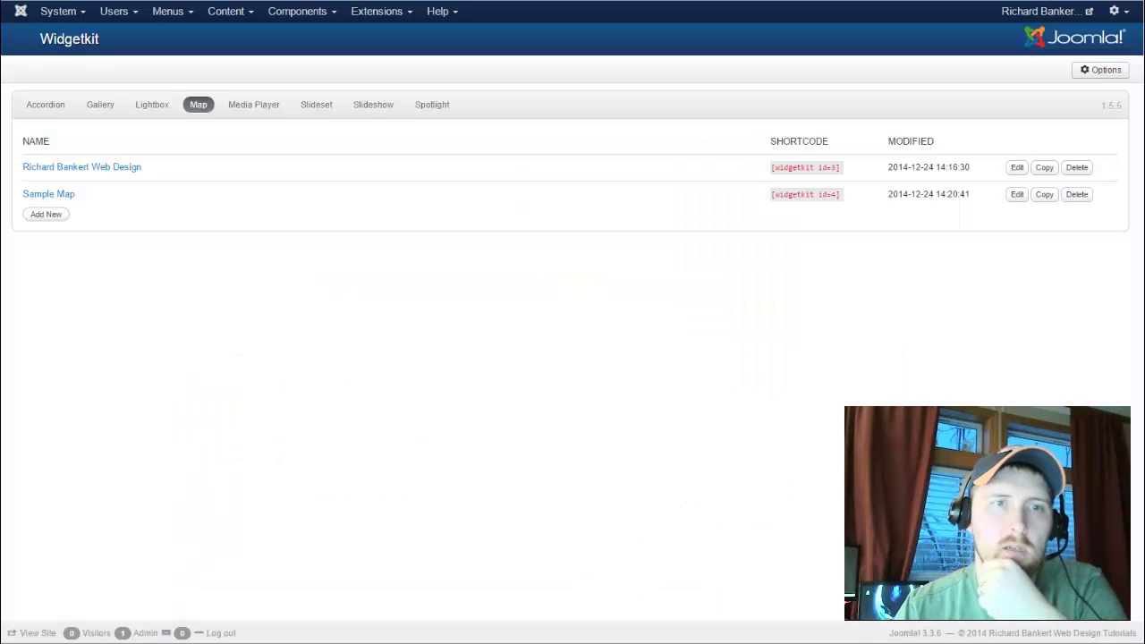
click(61, 200)
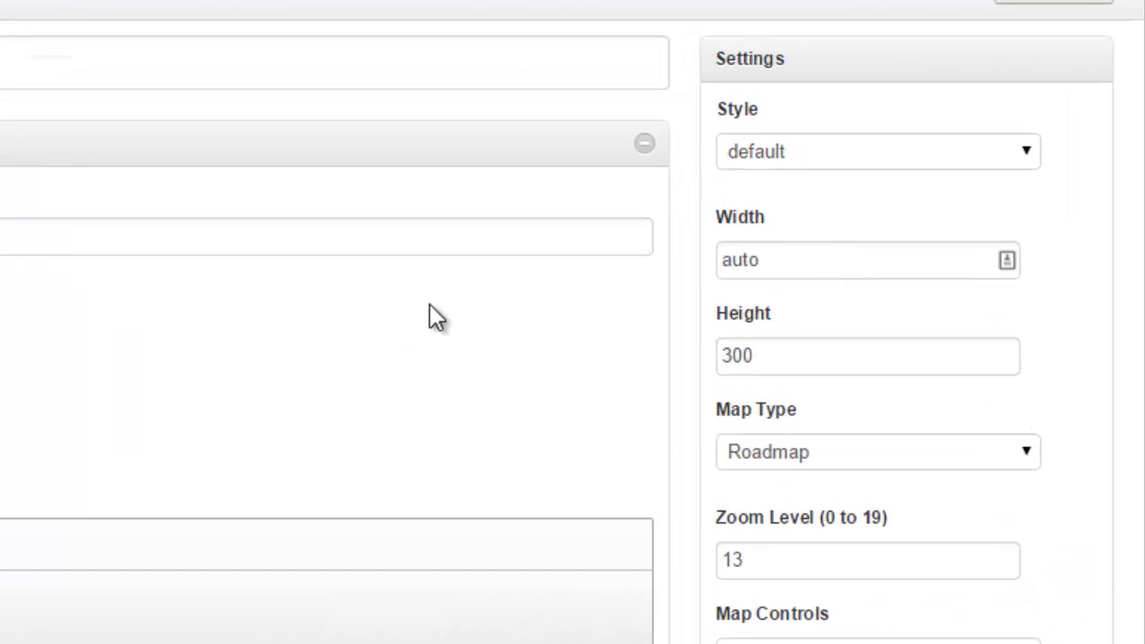
click(961, 156)
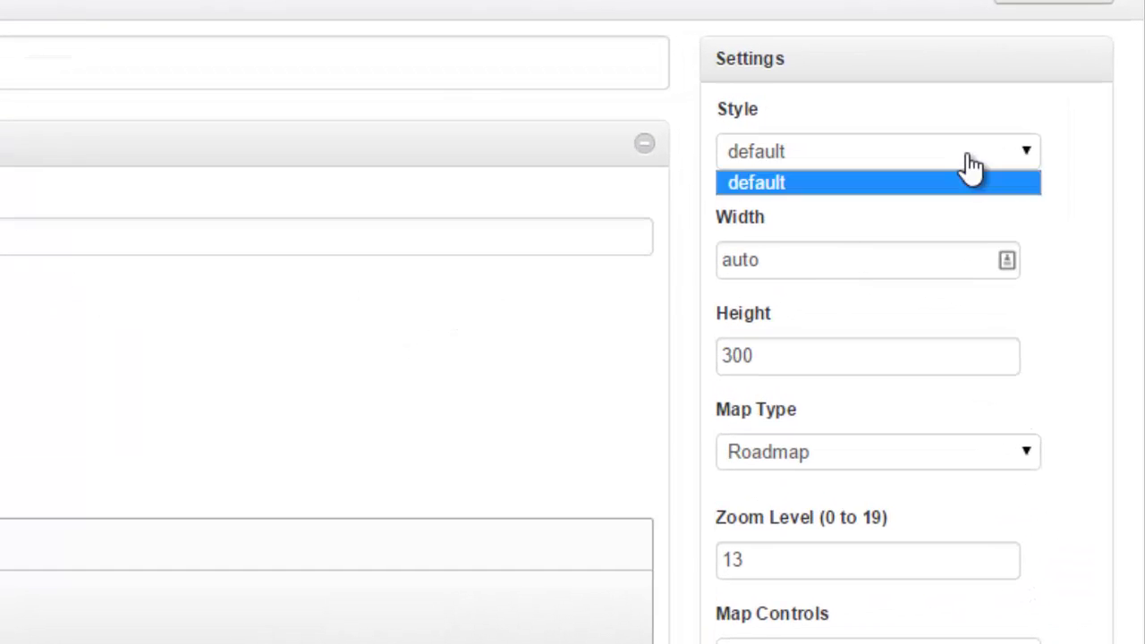
click(1107, 229)
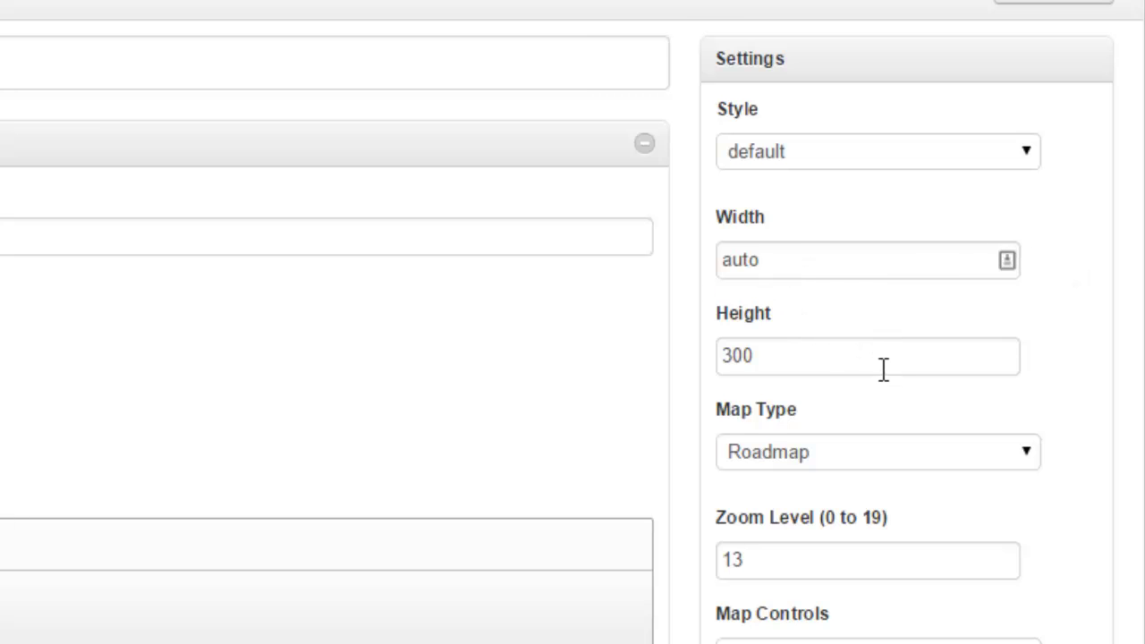
scroll(888, 376, down, 3)
click(896, 230)
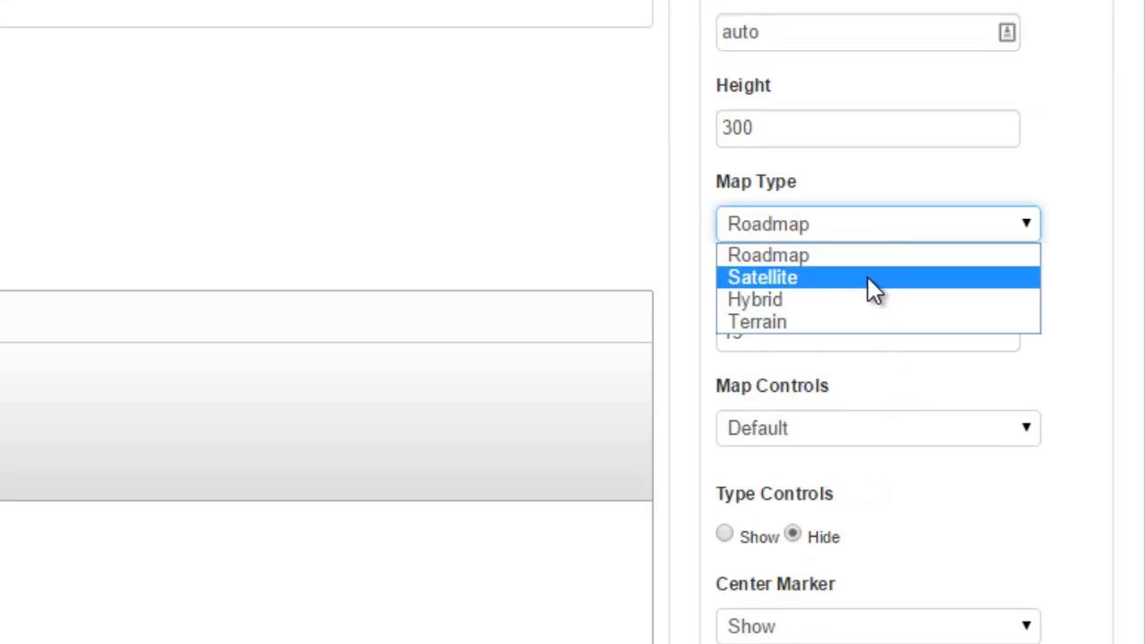
click(1043, 176)
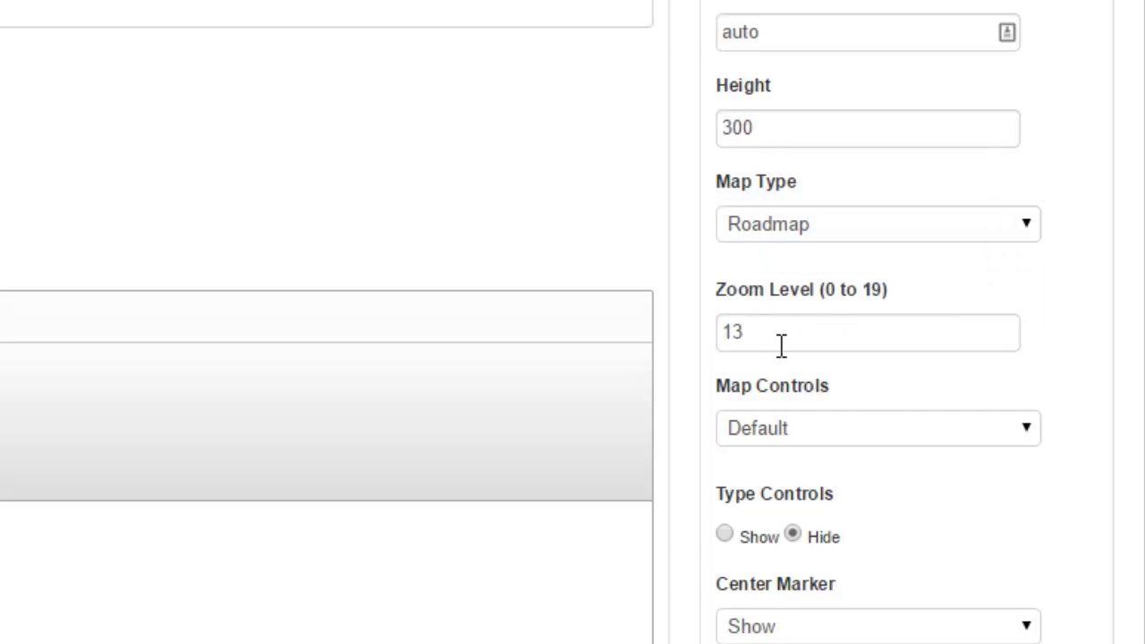
click(862, 439)
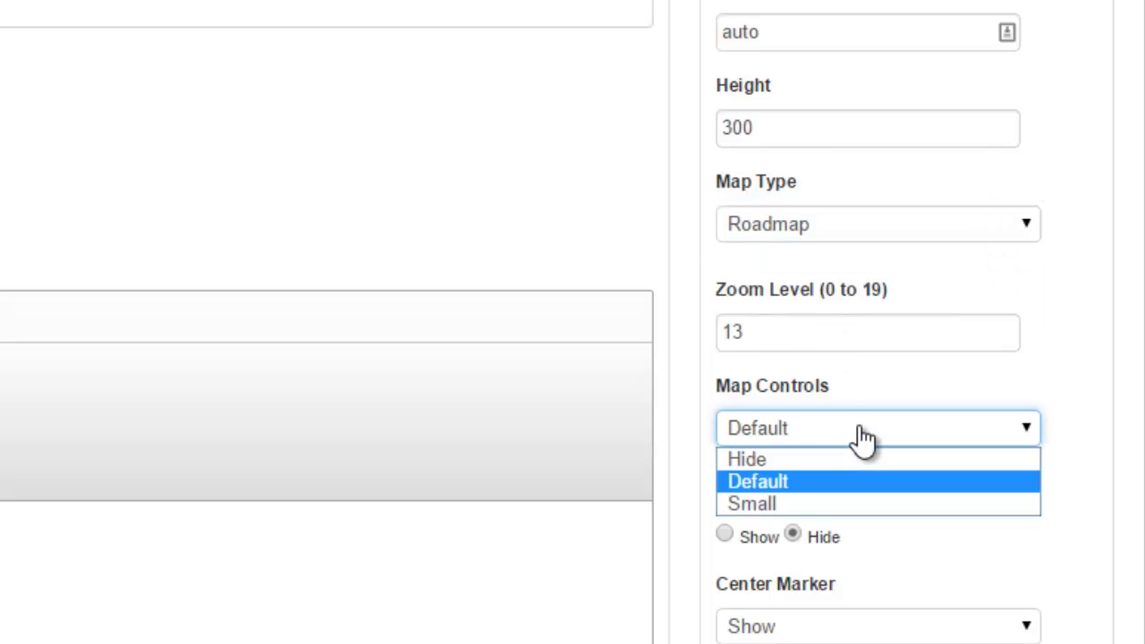
click(1008, 387)
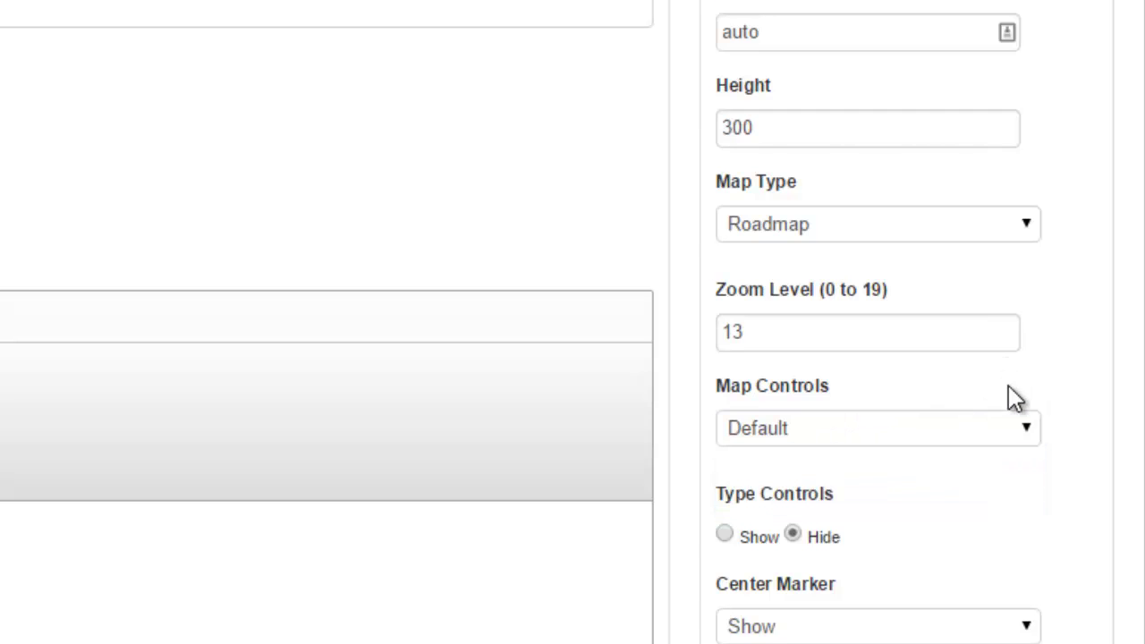
scroll(1024, 506, down, 2)
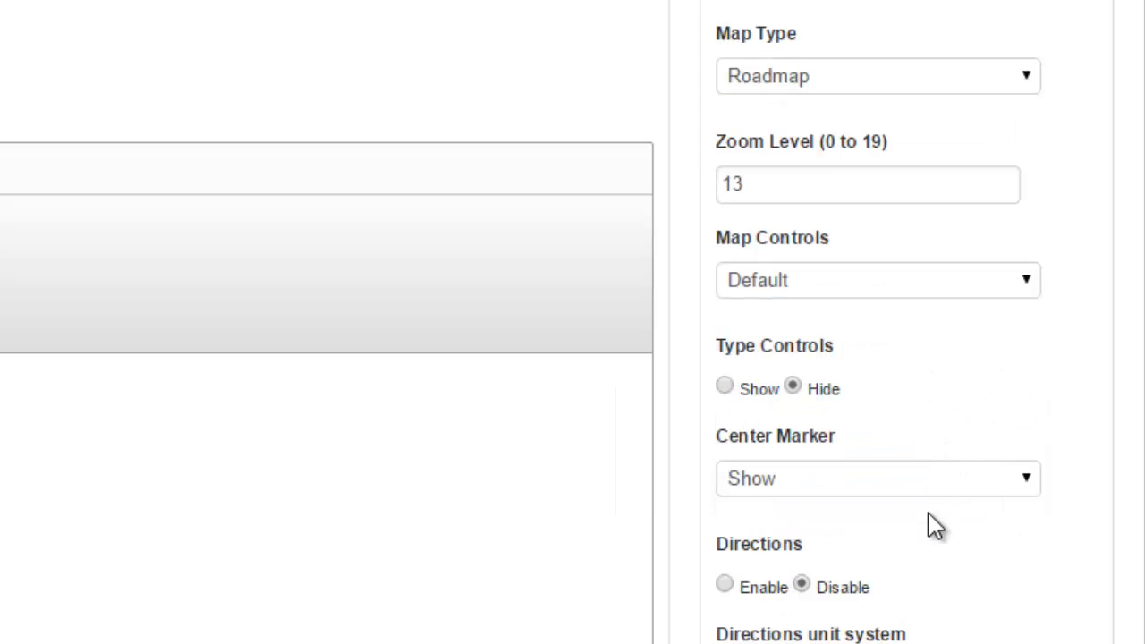
scroll(930, 523, down, 2)
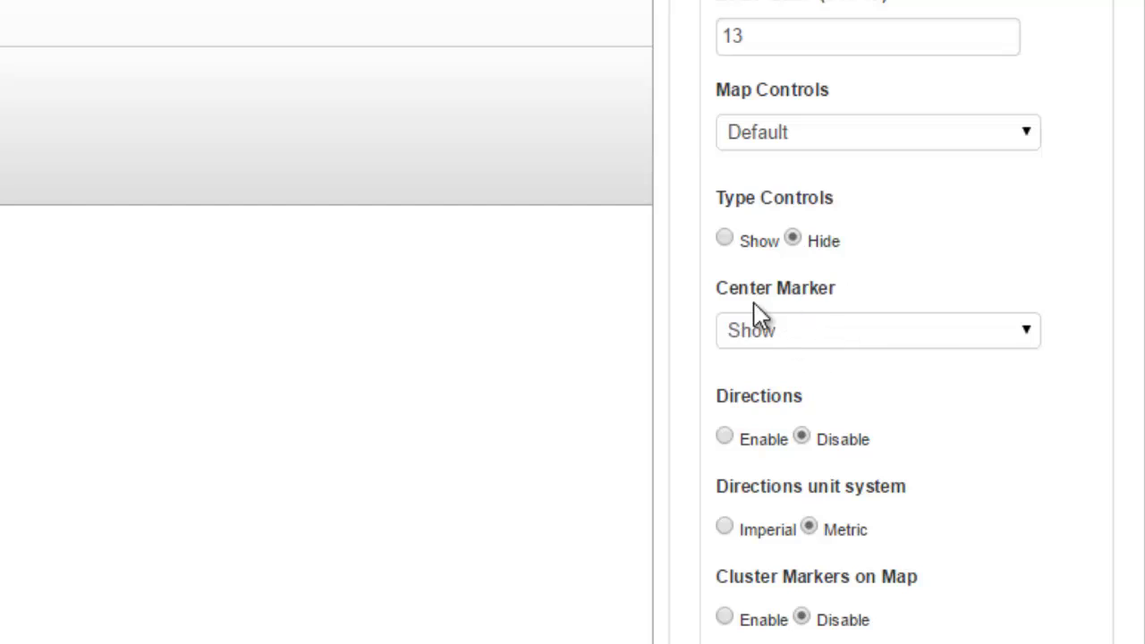
Enable Directions and set Invert Lightness to Yes for Sample Map, save it and check the map on the site
click(725, 438)
scroll(864, 491, down, 6)
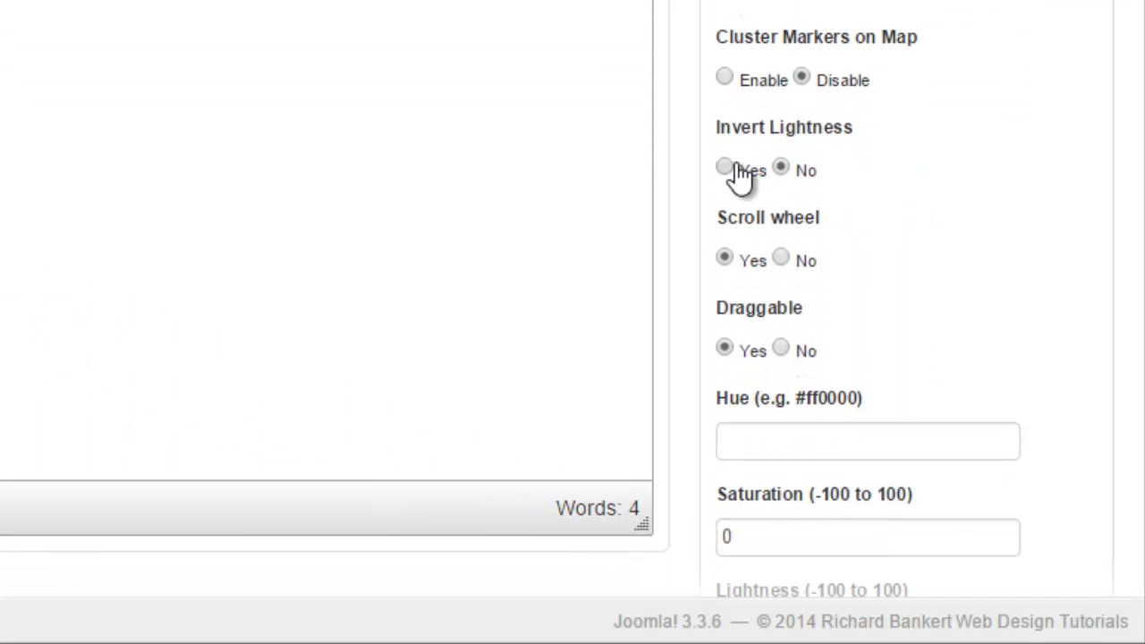
click(724, 169)
scroll(868, 358, down, 2)
scroll(850, 338, down, 2)
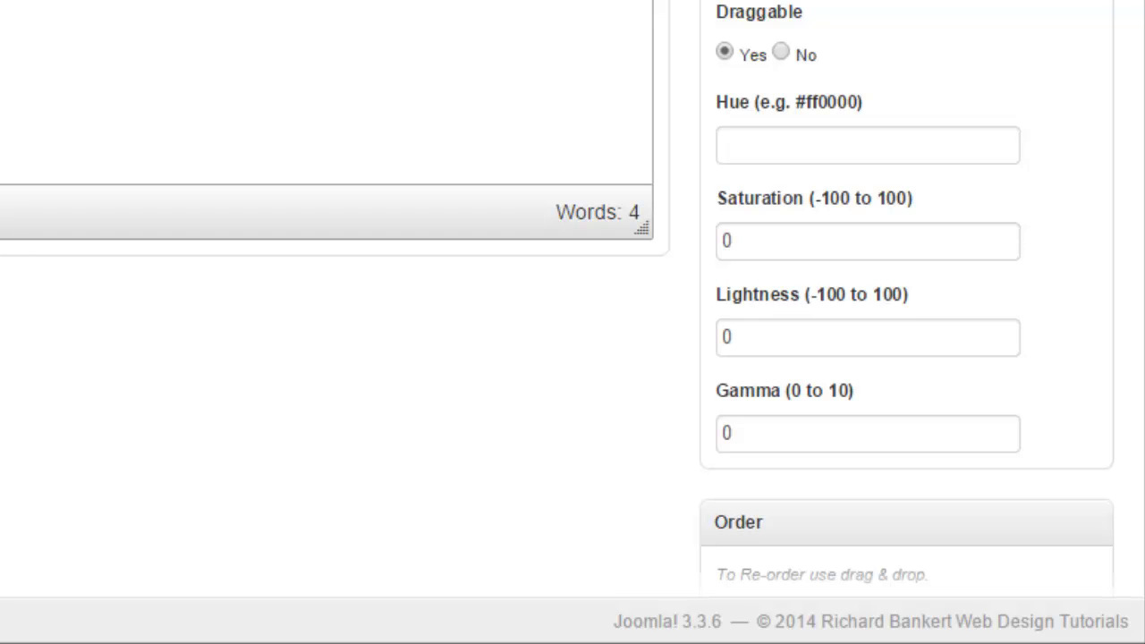
scroll(573, 322, up, 5)
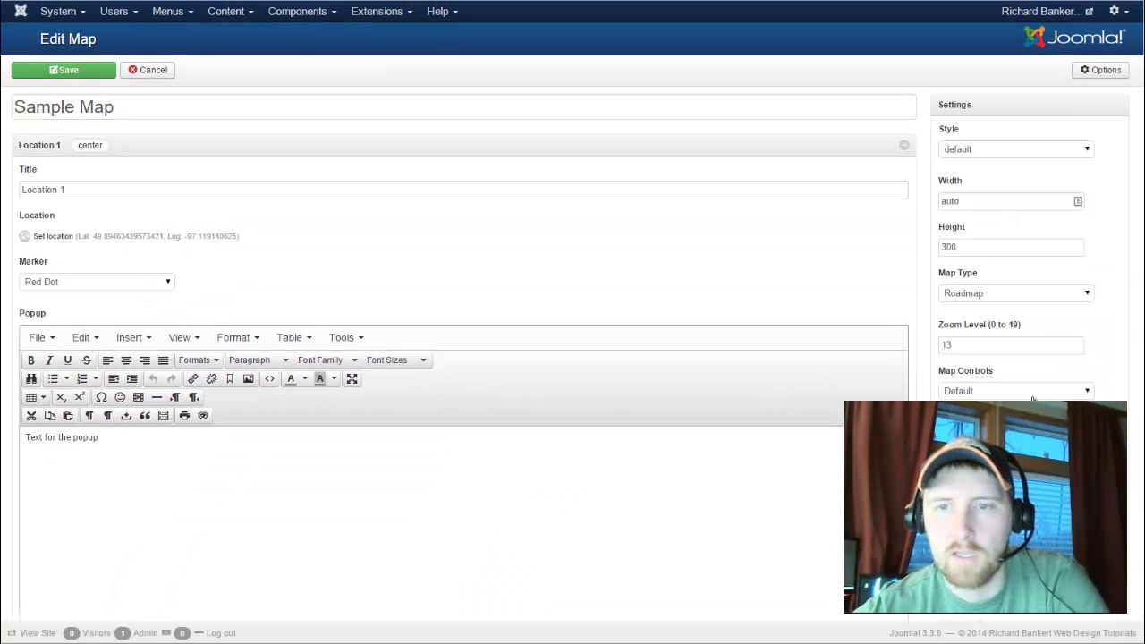
scroll(1048, 376, down, 2)
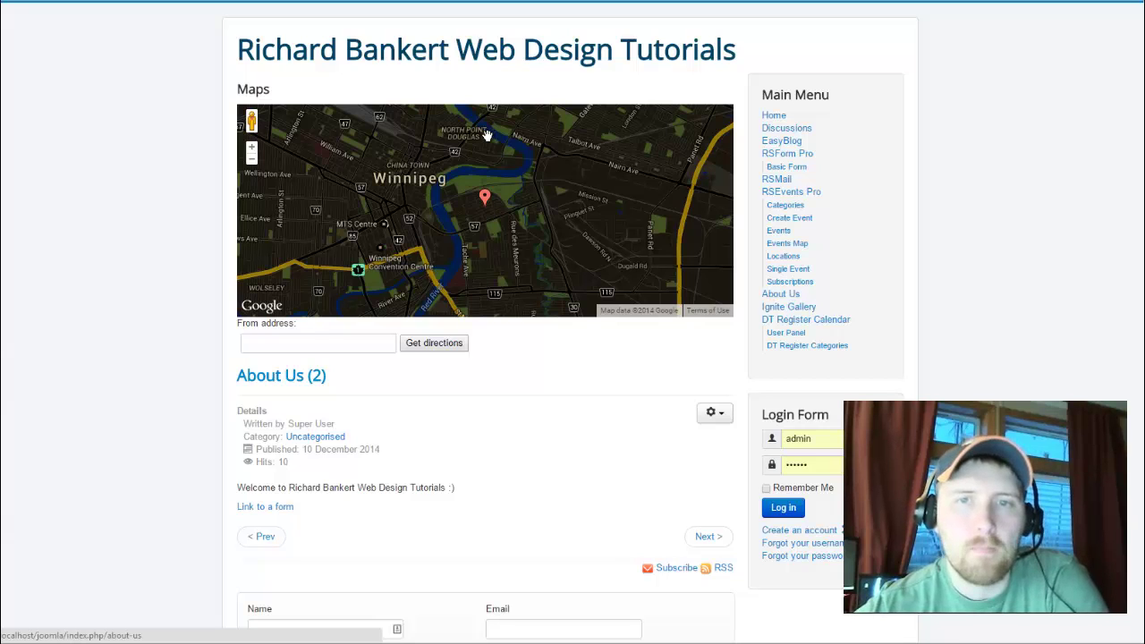
Return to editing Sample Map and add a new location titled "Location 2"
click(358, 1)
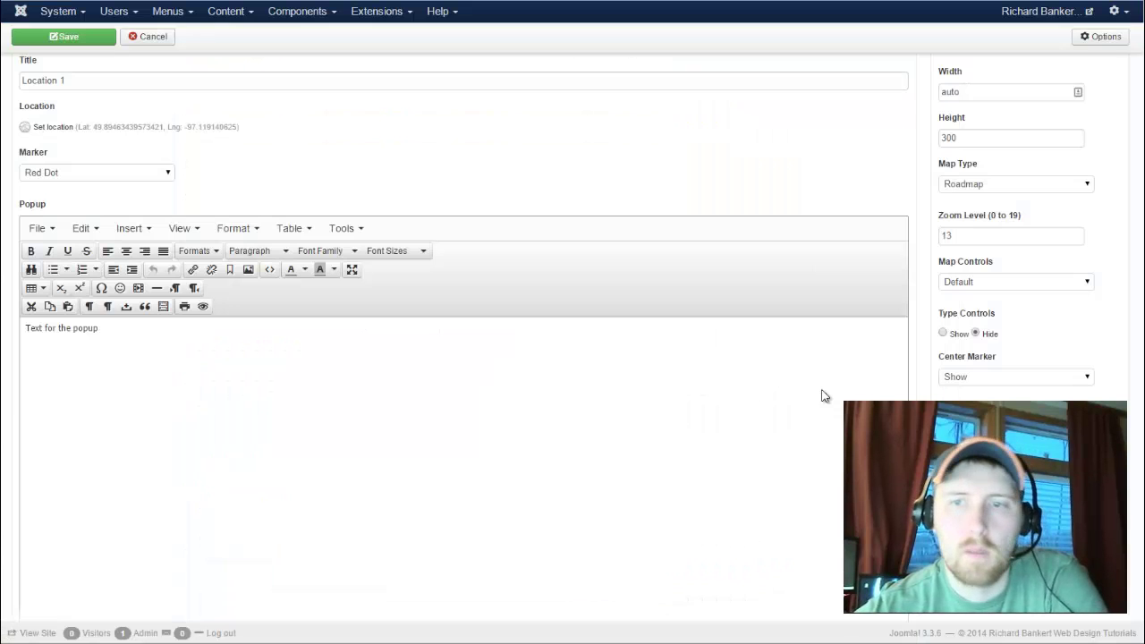
scroll(463, 340, down, 1)
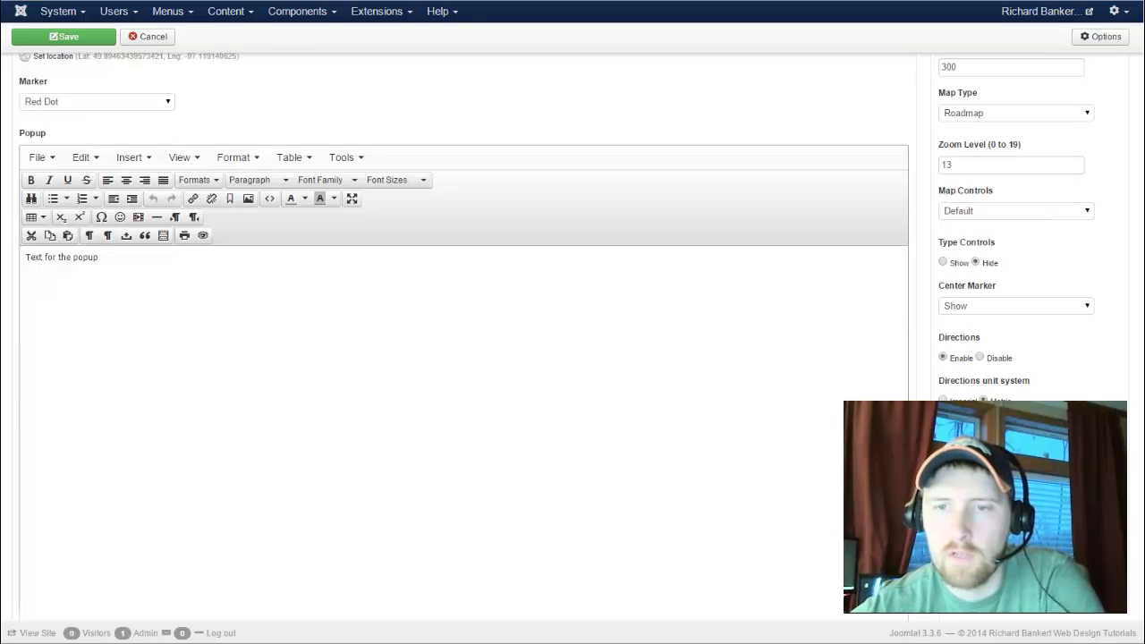
scroll(464, 340, down, 1)
scroll(463, 340, up, 2)
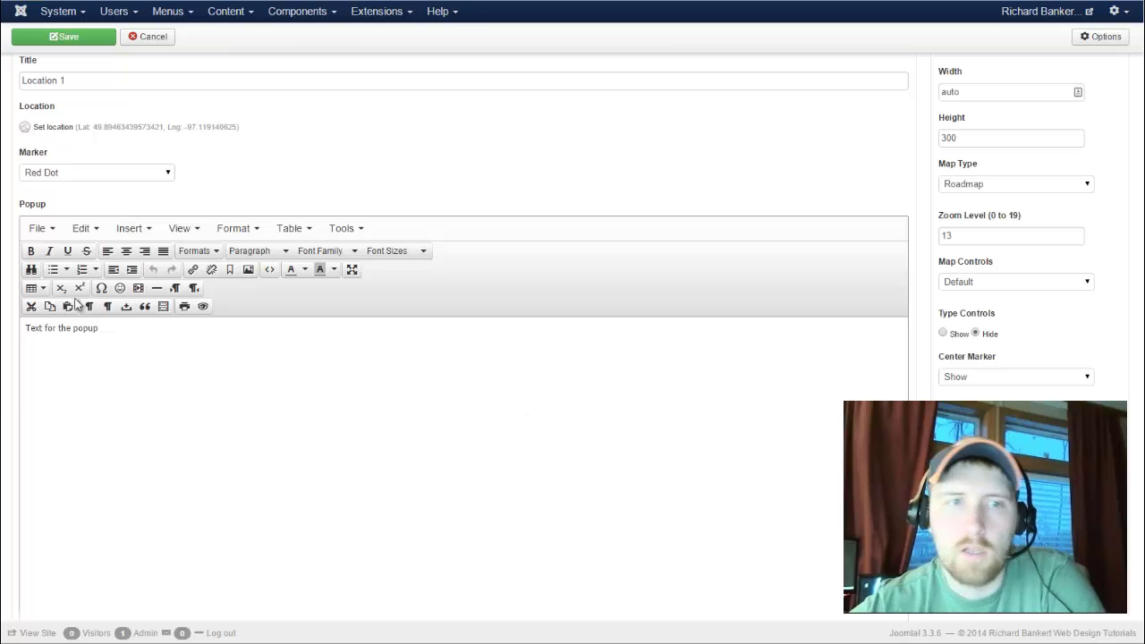
scroll(142, 213, down, 4)
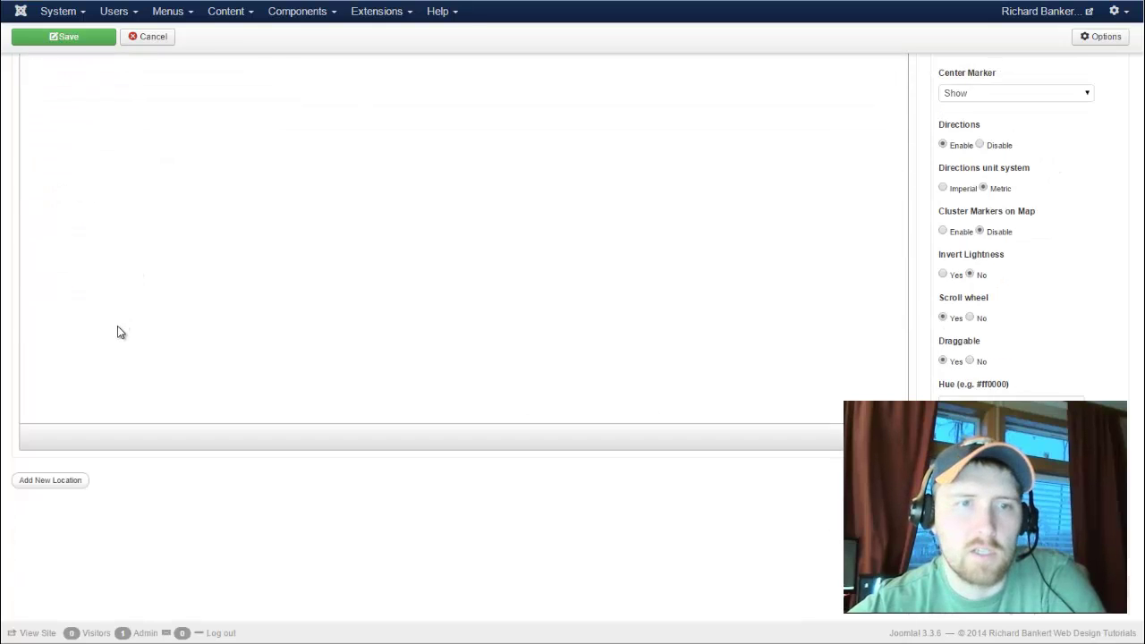
scroll(121, 332, down, 1)
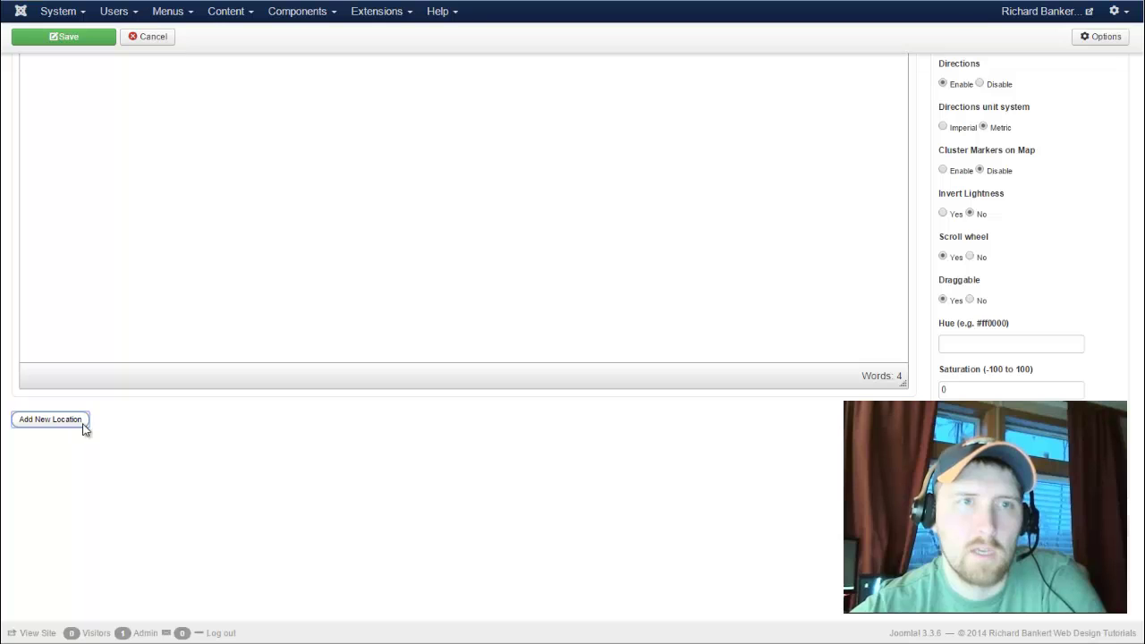
click(84, 428)
click(91, 466)
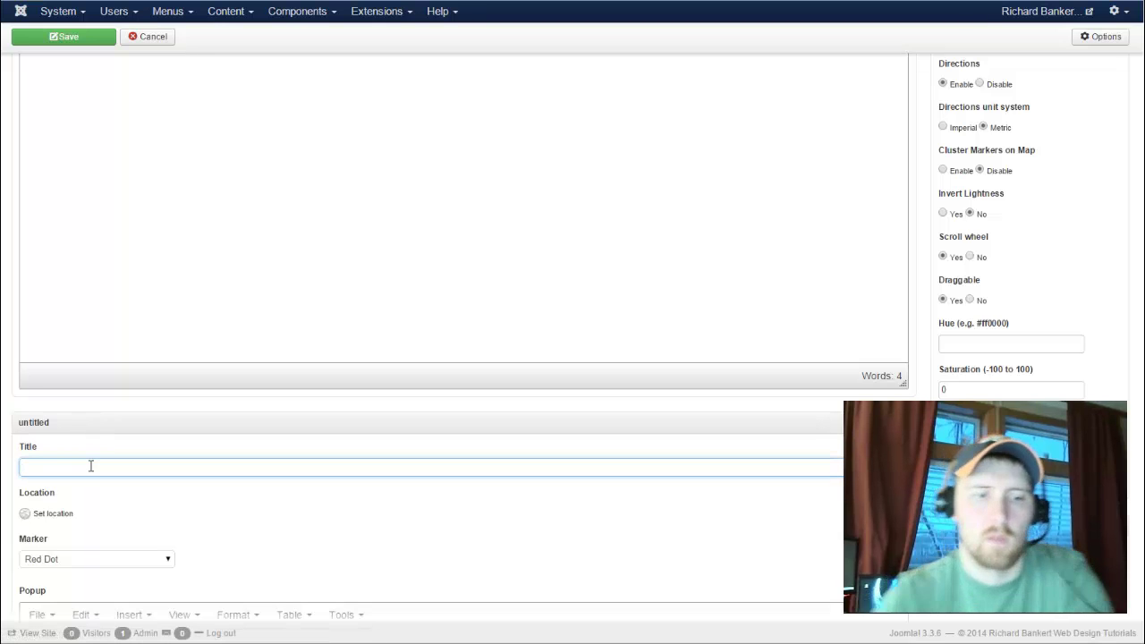
text(Location 2)
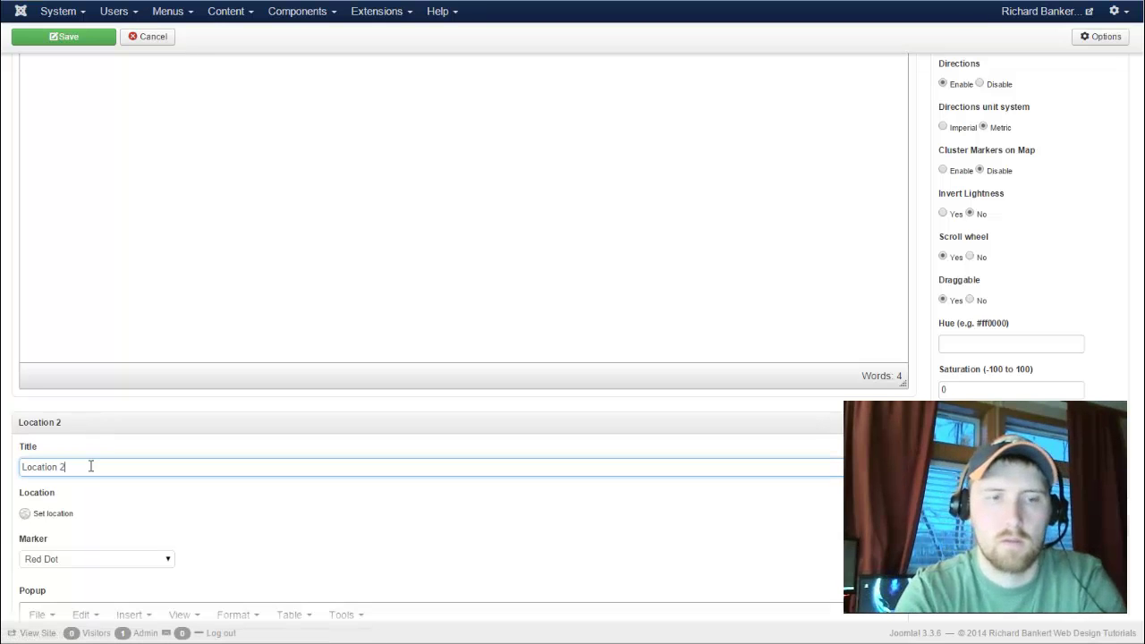
Place the marker of Location 2 on Brandon, west of Winnipeg, and set that as its location
click(52, 515)
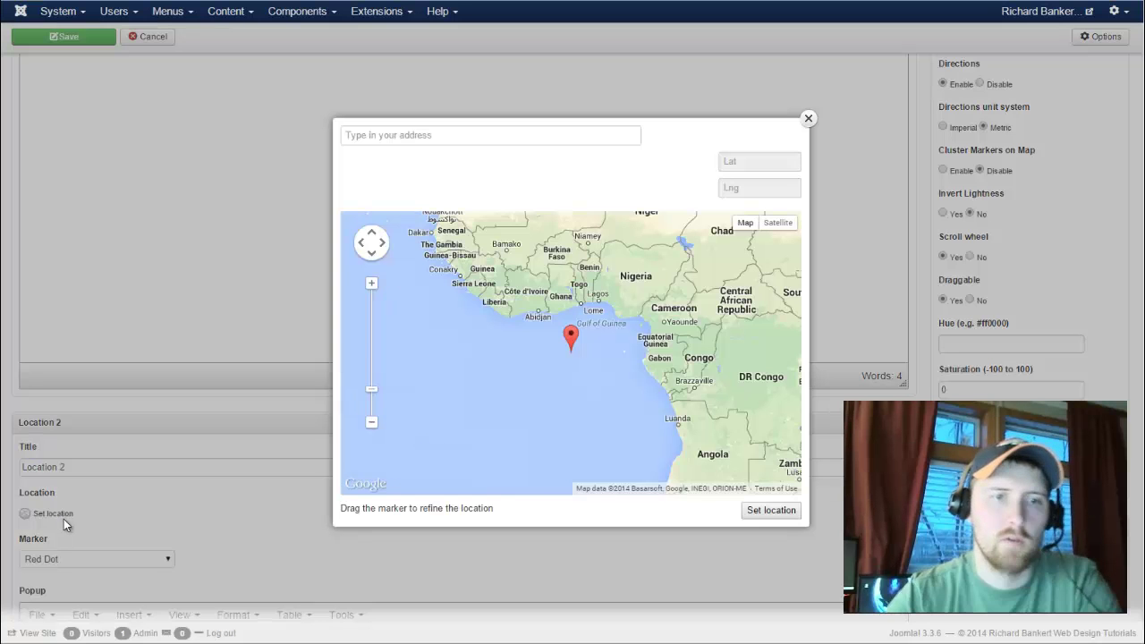
drag(438, 376, 639, 470)
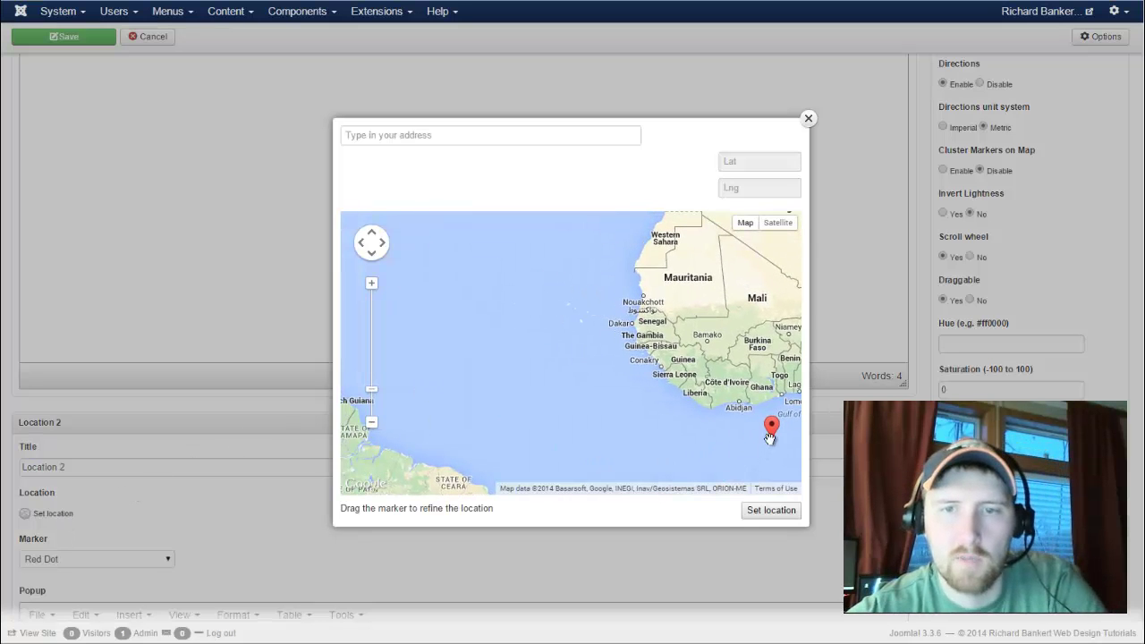
mouse_move(772, 431)
mouse_down()
mouse_move(745, 431)
mouse_move(408, 295)
mouse_move(322, 228)
mouse_move(473, 309)
mouse_move(397, 252)
mouse_move(466, 257)
mouse_move(448, 283)
mouse_move(619, 405)
mouse_up()
scroll(476, 282, up, 1)
scroll(477, 282, up, 1)
scroll(619, 404, up, 1)
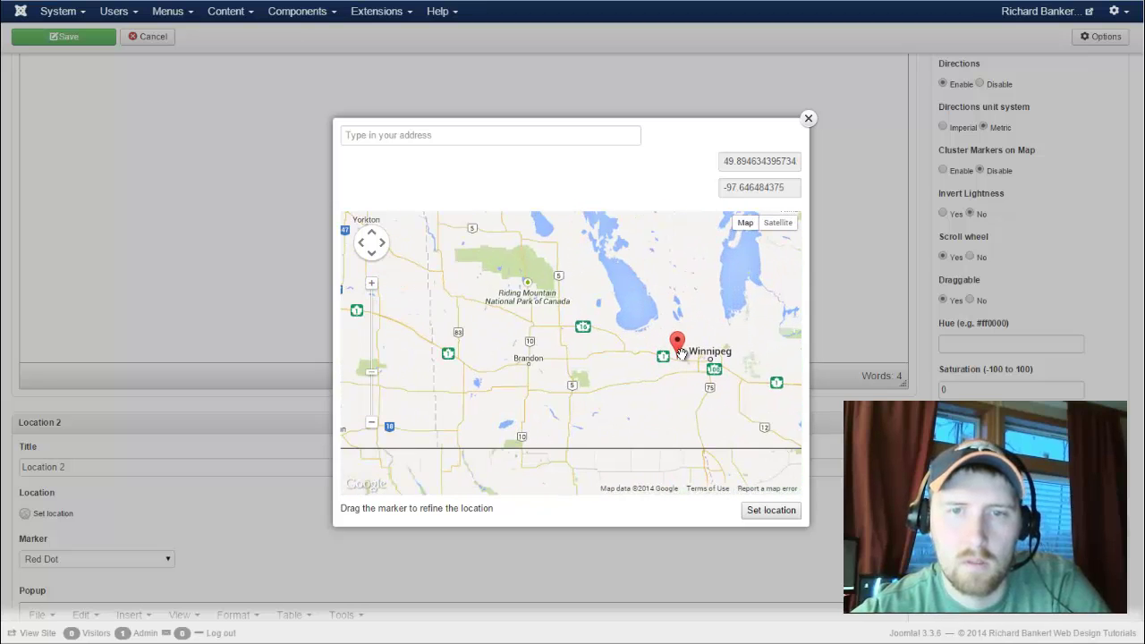
drag(674, 341, 529, 346)
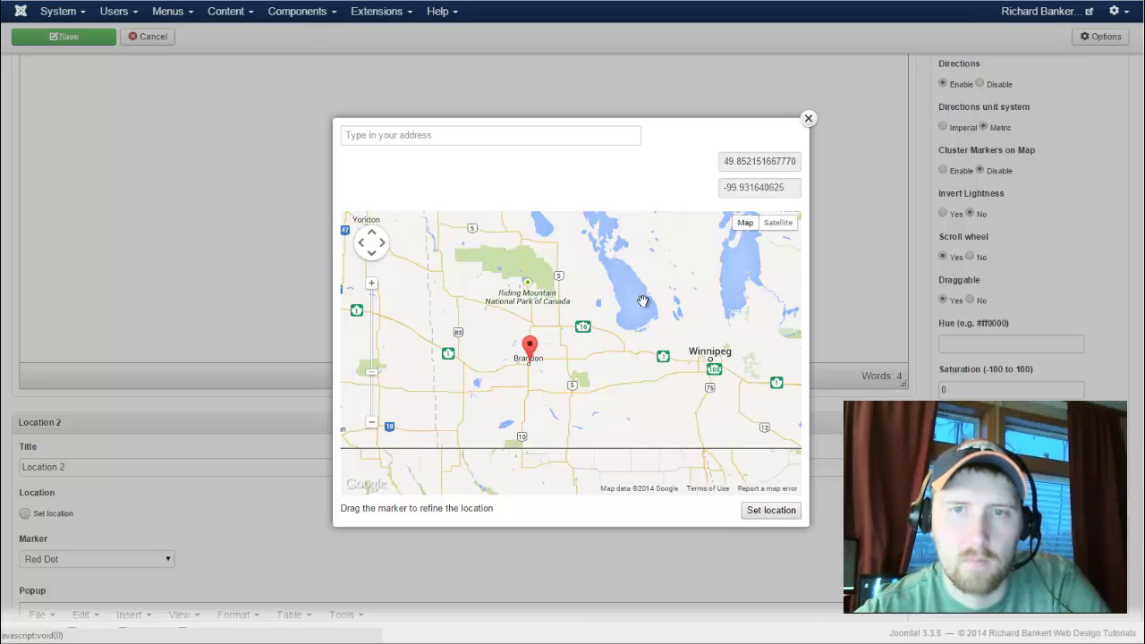
click(762, 514)
Set the marker of Location 2 to Pink Dot and enter "Location number 2" as its popup content
scroll(318, 474, down, 2)
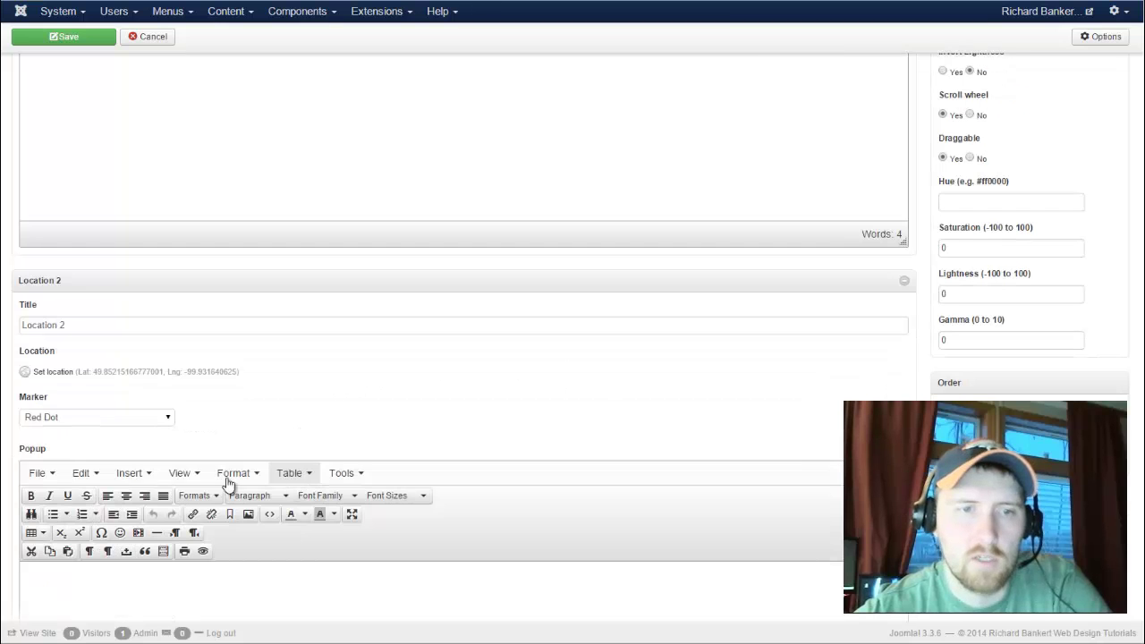
click(161, 417)
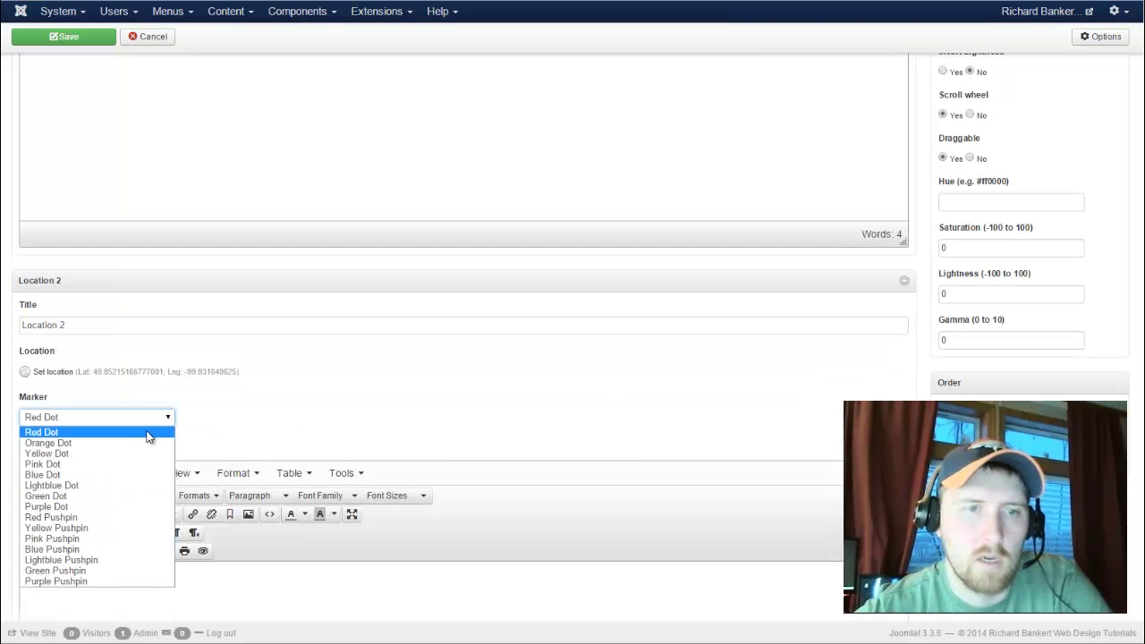
click(128, 462)
scroll(282, 423, down, 2)
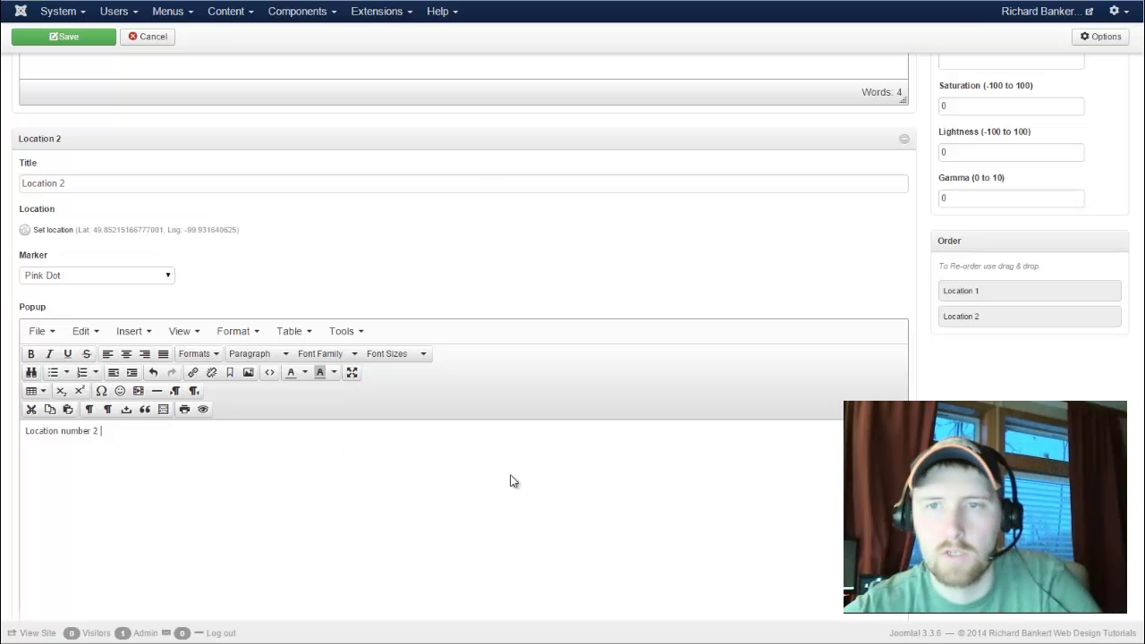
scroll(463, 358, down, 4)
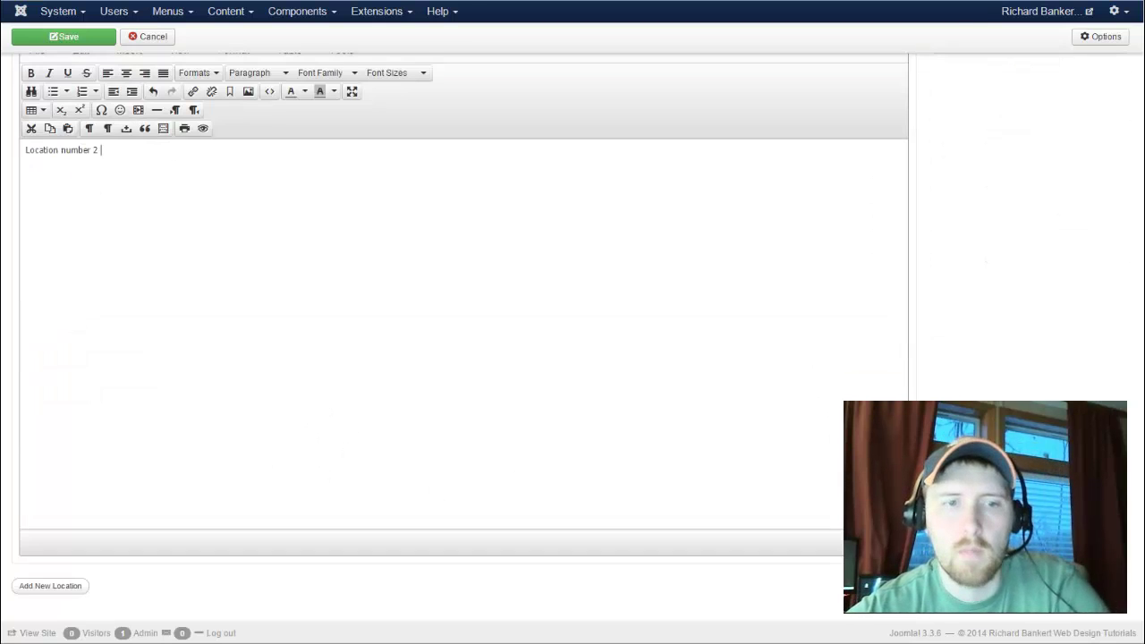
Reorder the locations so Location 2 comes before Location 1, save Sample Map and check the map on the site
scroll(464, 358, up, 5)
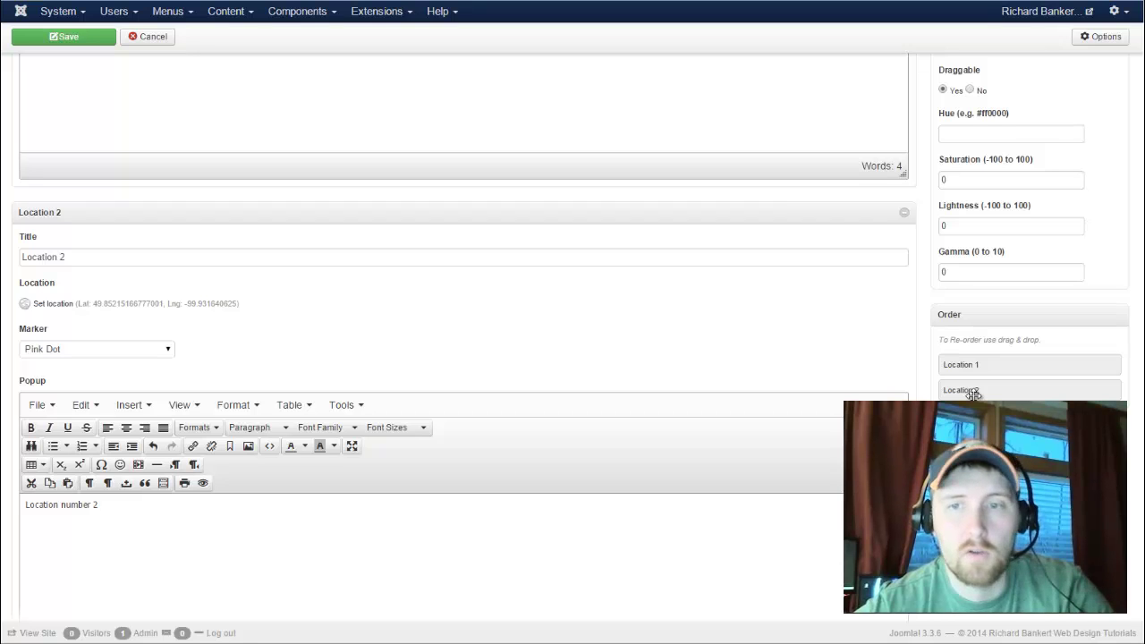
drag(1022, 389, 1030, 356)
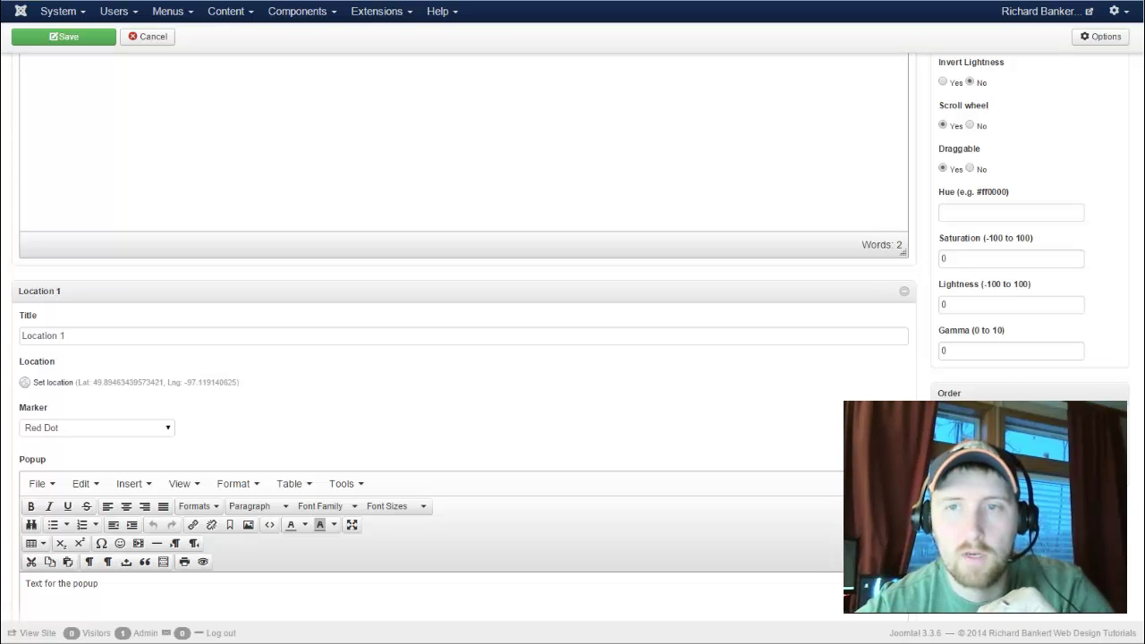
scroll(337, 182, up, 10)
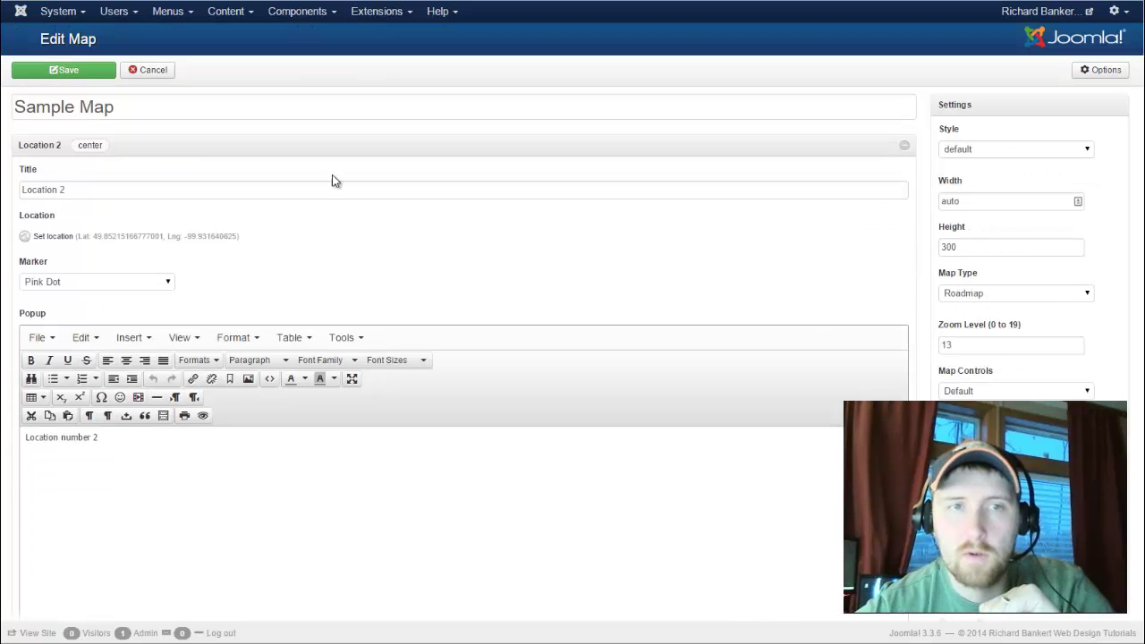
click(62, 72)
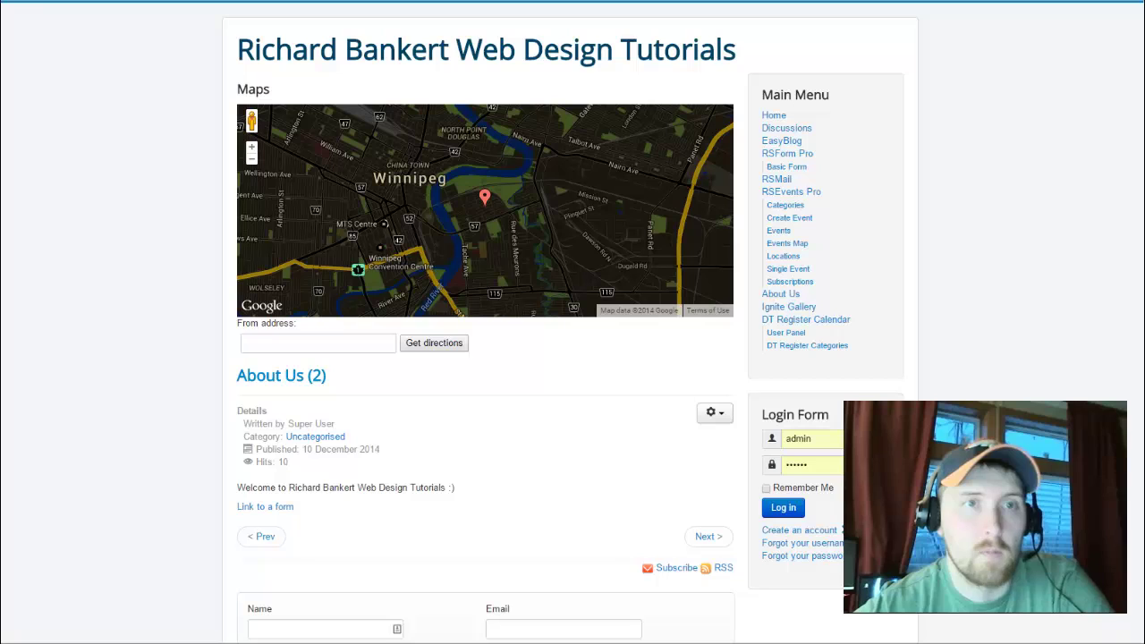
key(F5)
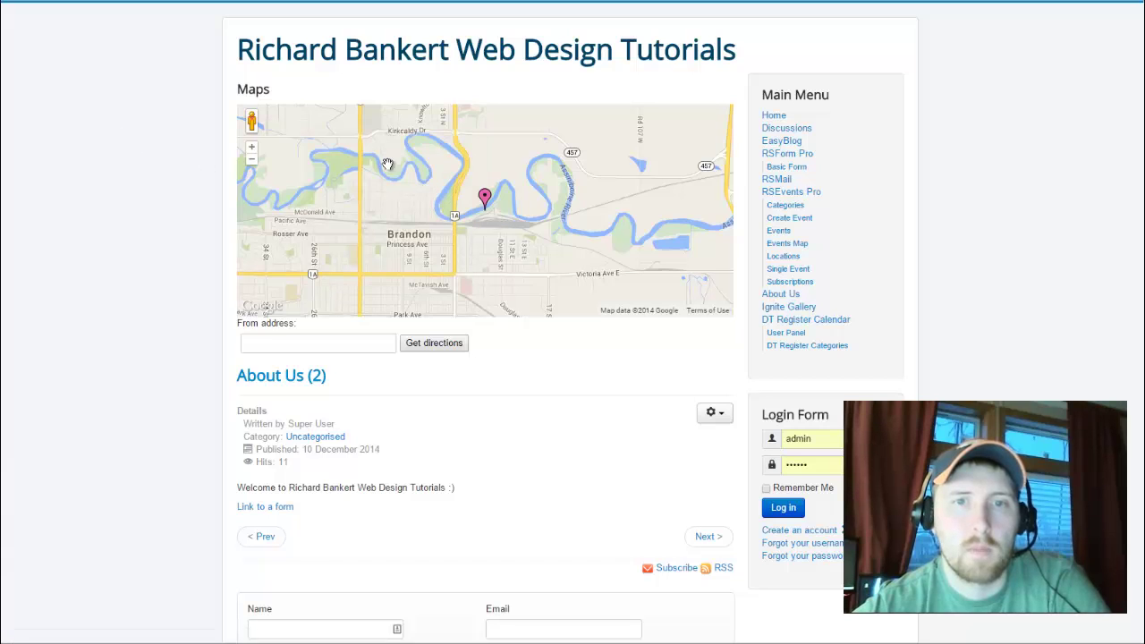
Review the settings of Sample Map and view the site map wide enough to include both the Brandon and Winnipeg markers
key(ctrl+Tab)
scroll(573, 358, down, 3)
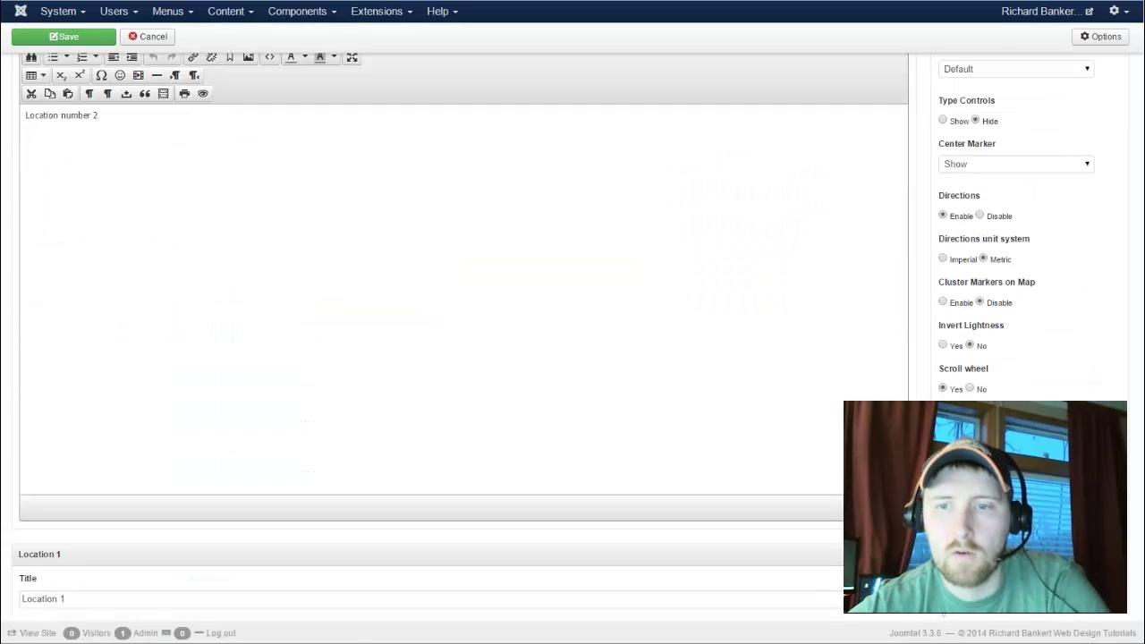
scroll(573, 357, down, 2)
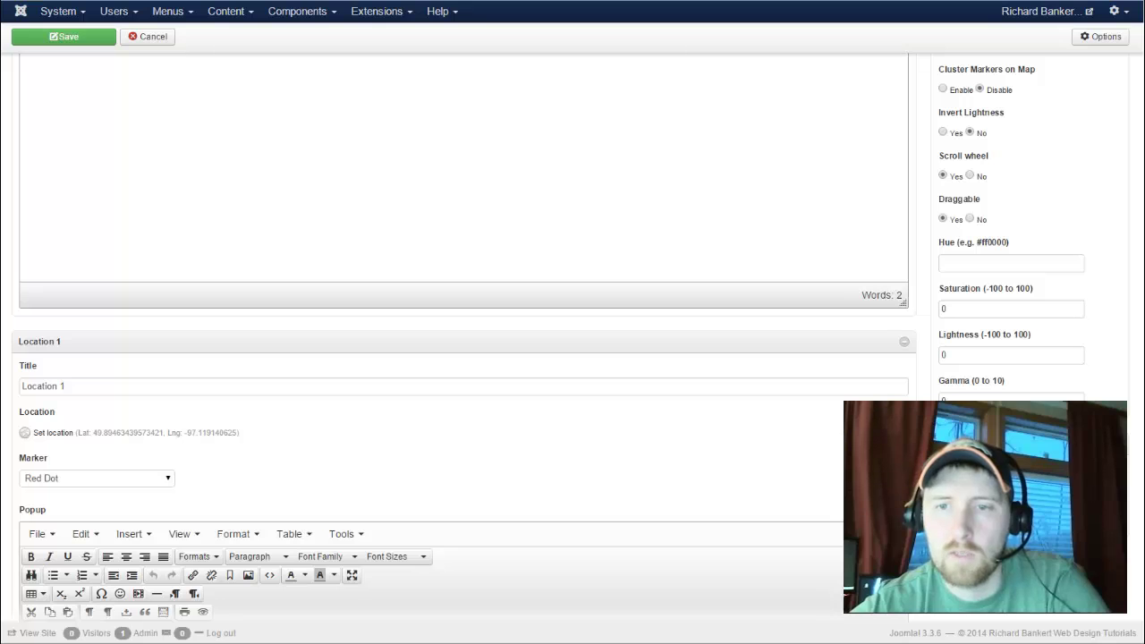
key(ctrl+Tab)
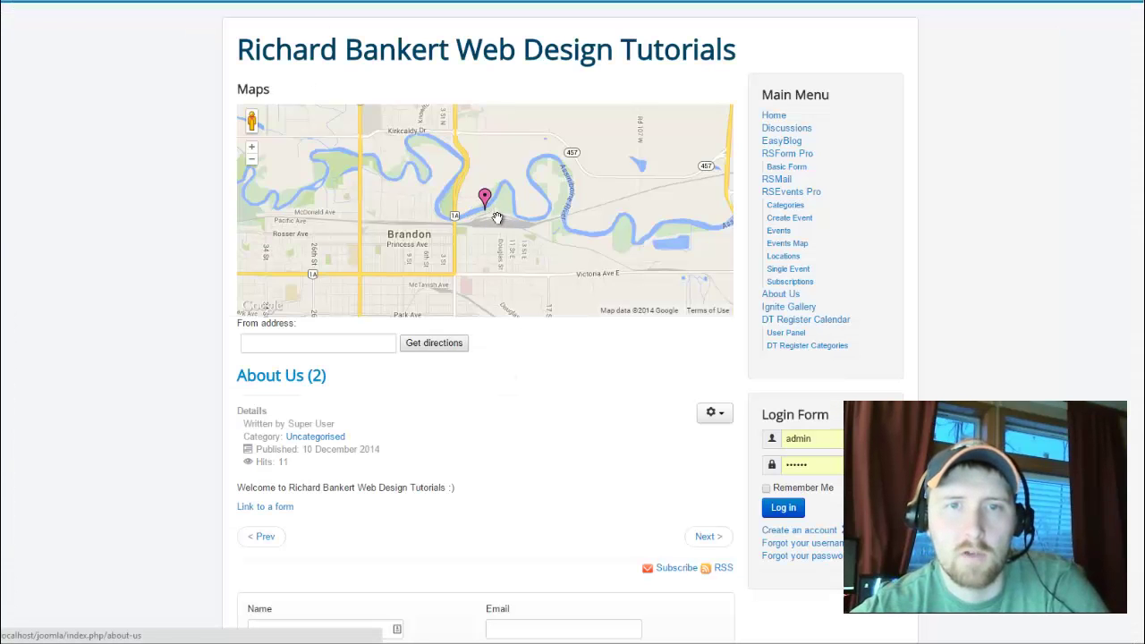
scroll(496, 217, down, 3)
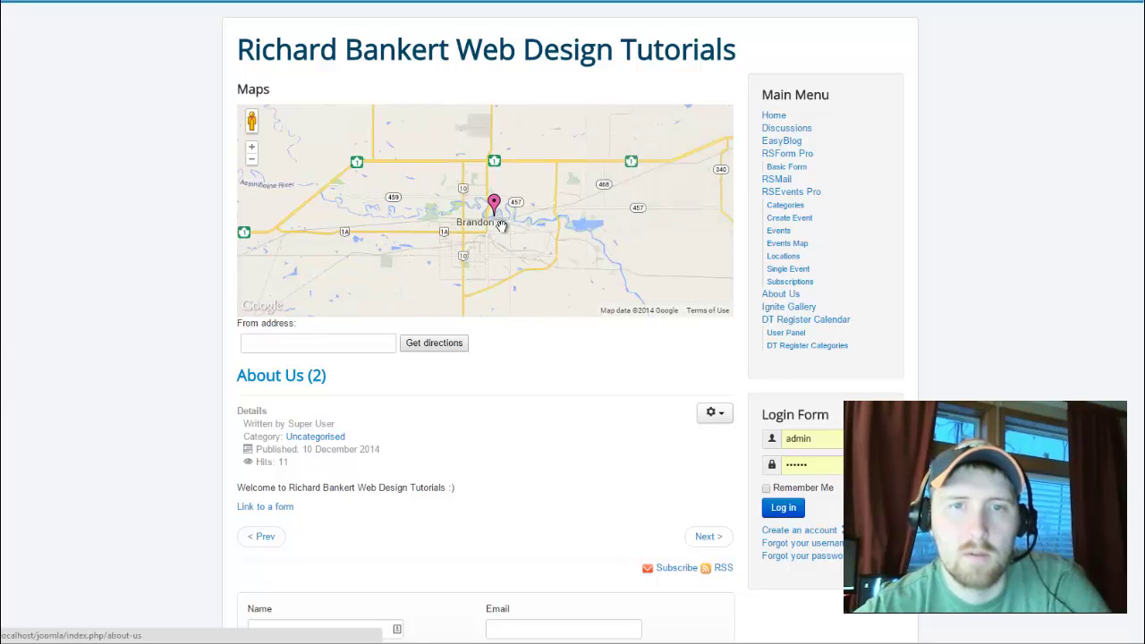
scroll(587, 230, down, 2)
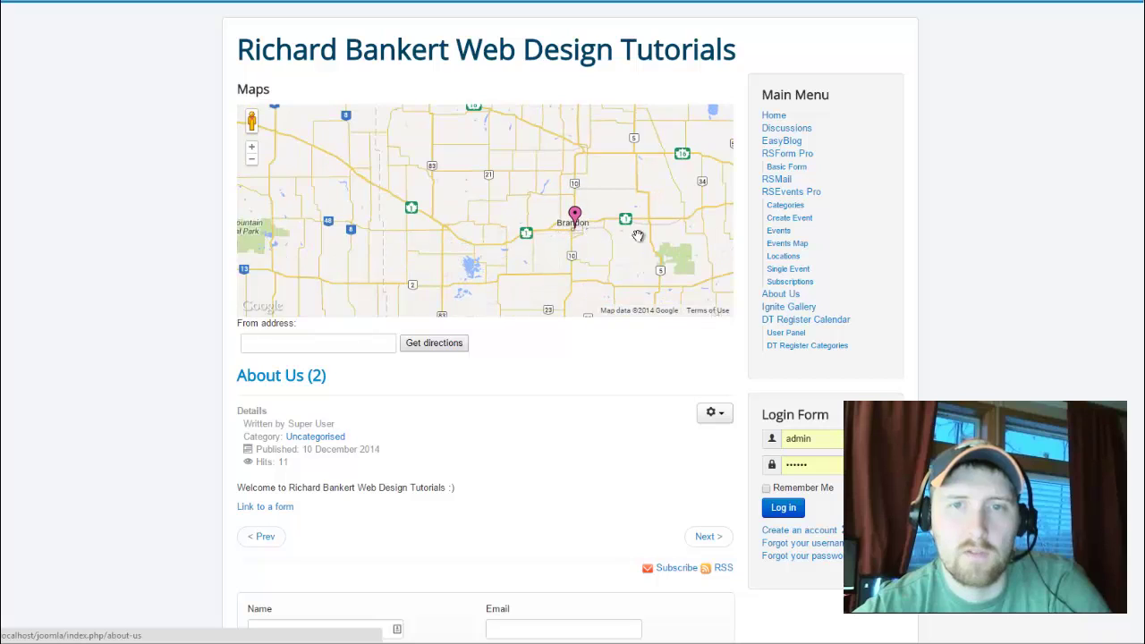
scroll(537, 230, down, 2)
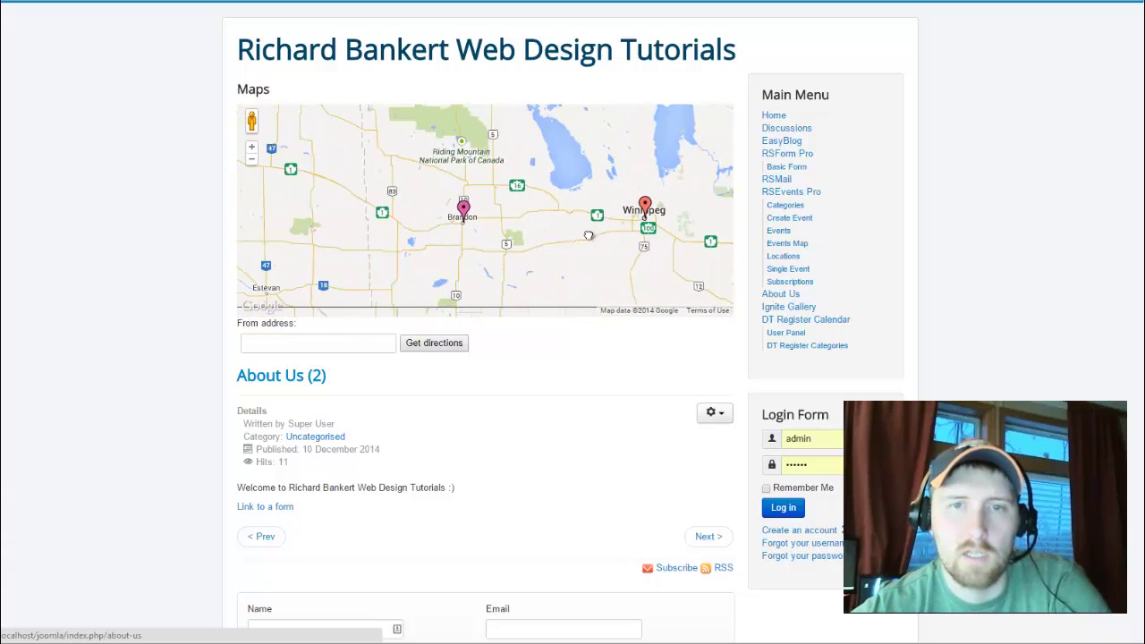
drag(595, 237, 516, 224)
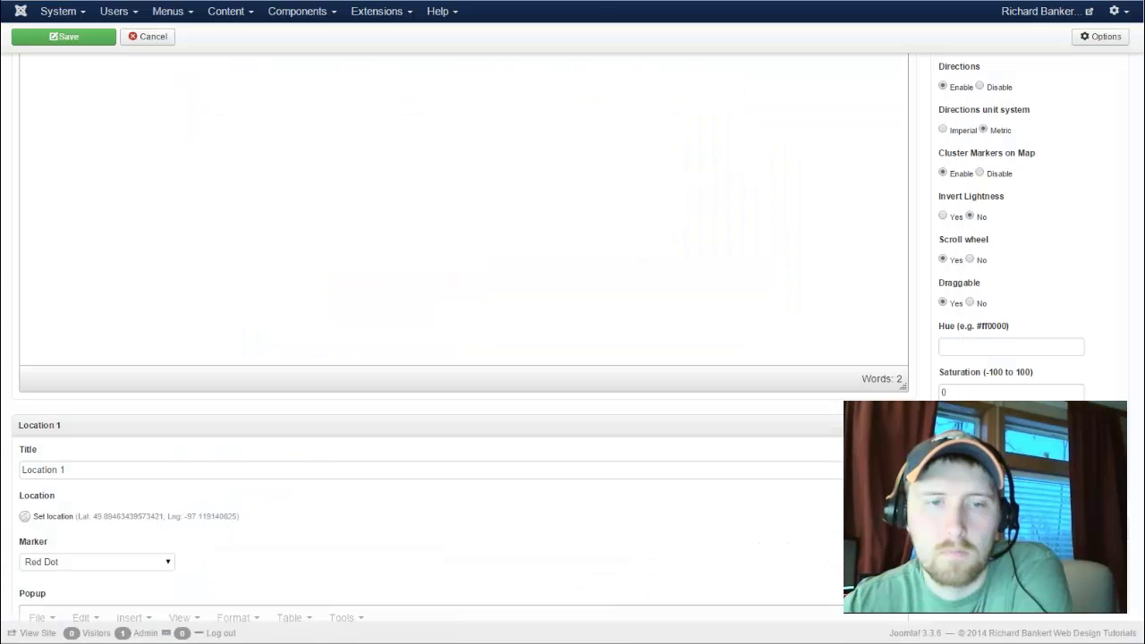
Add a new location titled "Location 3" to Sample Map
scroll(278, 475, down, 6)
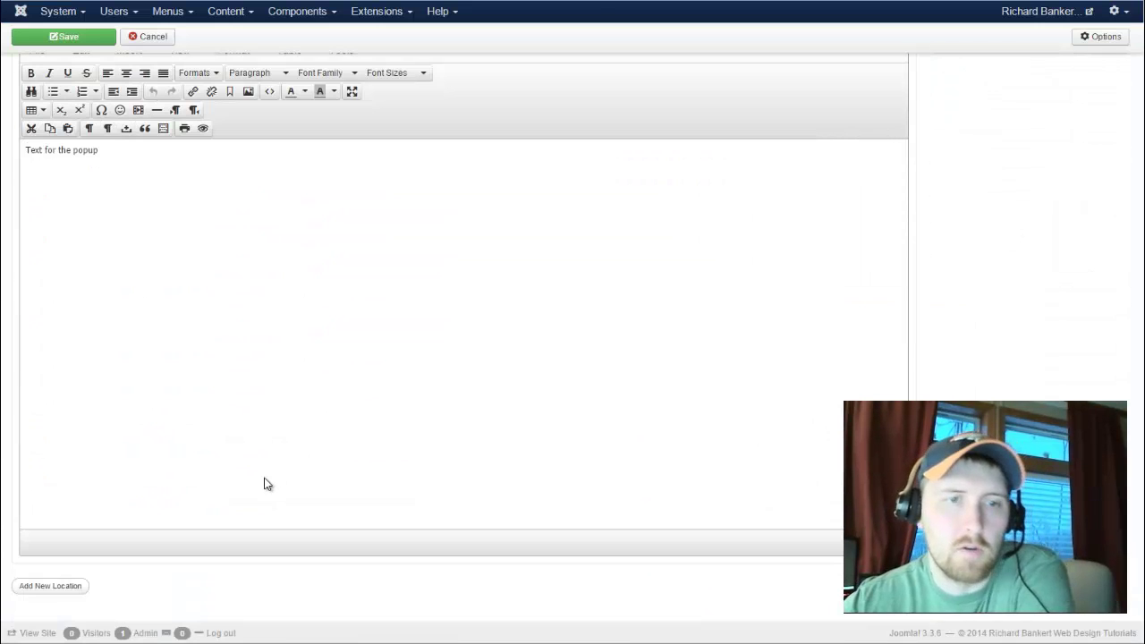
click(79, 586)
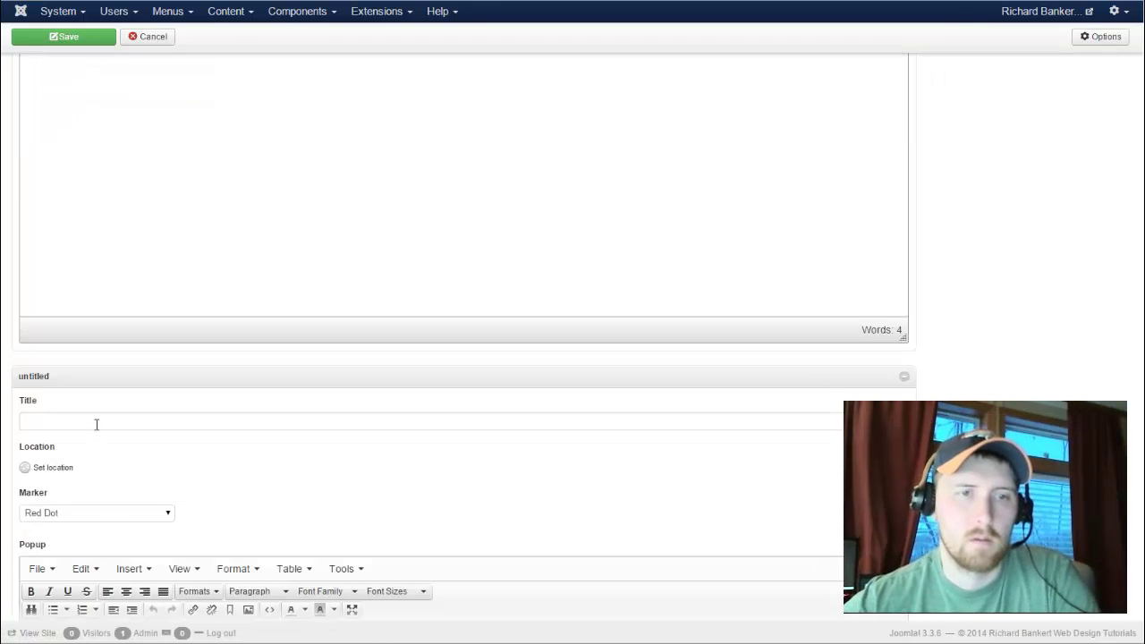
click(96, 424)
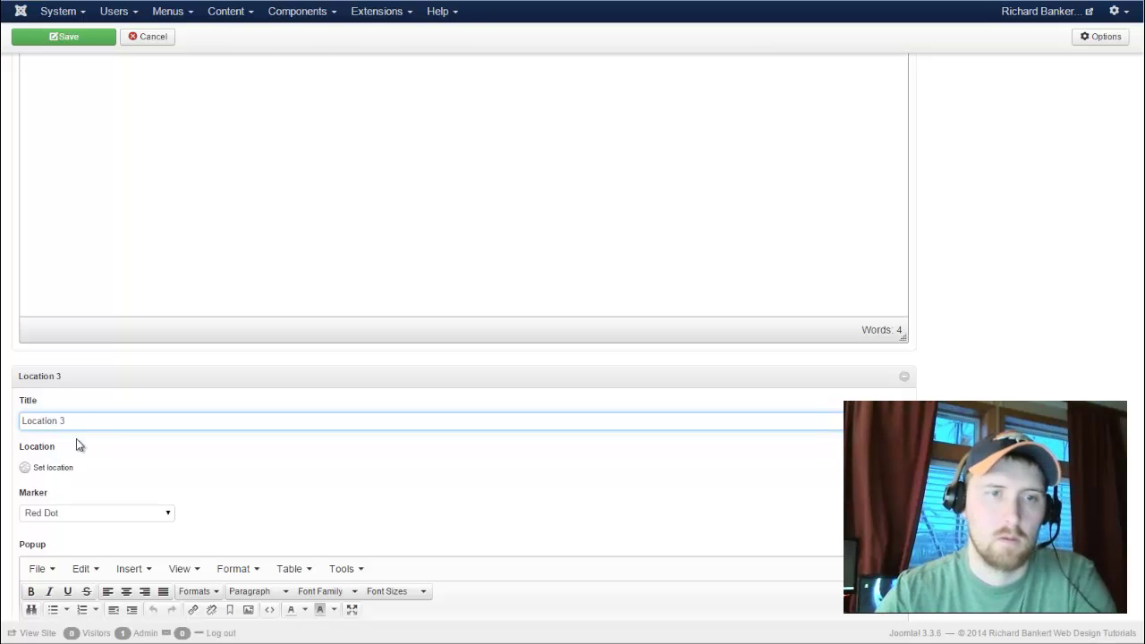
Place the marker of Location 3 in Brandon at about latitude 49.84, longitude -99.96, and set that as its location
click(55, 469)
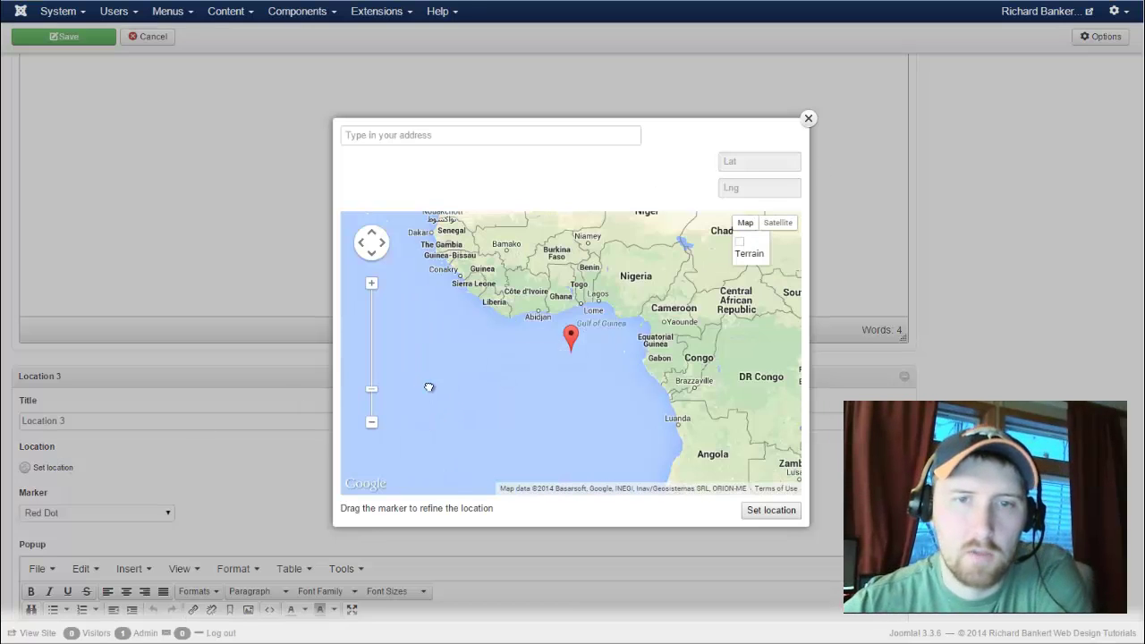
mouse_move(430, 386)
mouse_down()
mouse_move(808, 454)
mouse_move(605, 385)
mouse_move(588, 406)
mouse_up()
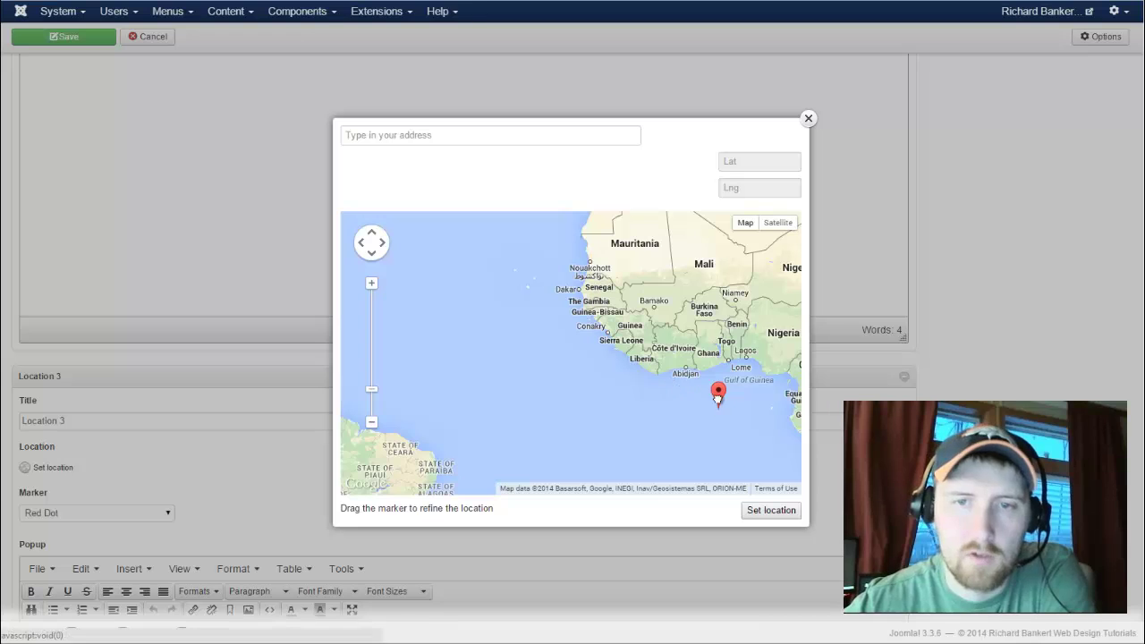
mouse_move(718, 394)
mouse_down()
mouse_move(457, 352)
mouse_move(419, 318)
mouse_move(491, 358)
mouse_move(608, 376)
mouse_move(344, 280)
mouse_move(278, 221)
mouse_move(242, 220)
mouse_move(540, 273)
mouse_up()
scroll(672, 309, up, 1)
scroll(630, 315, down, 1)
scroll(540, 273, up, 3)
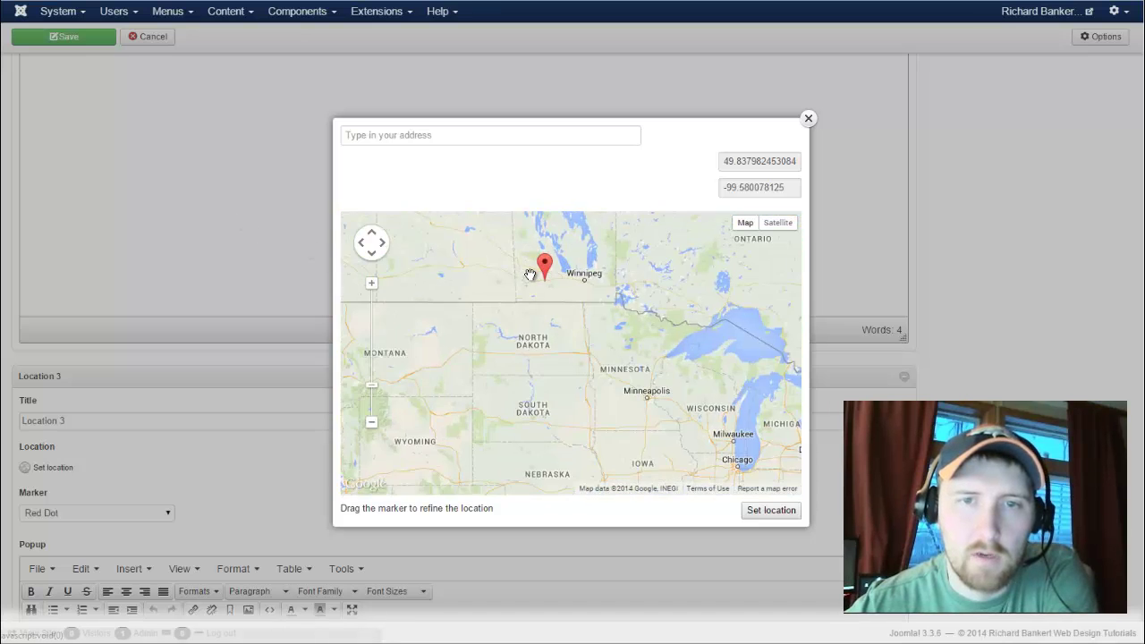
scroll(533, 304, up, 4)
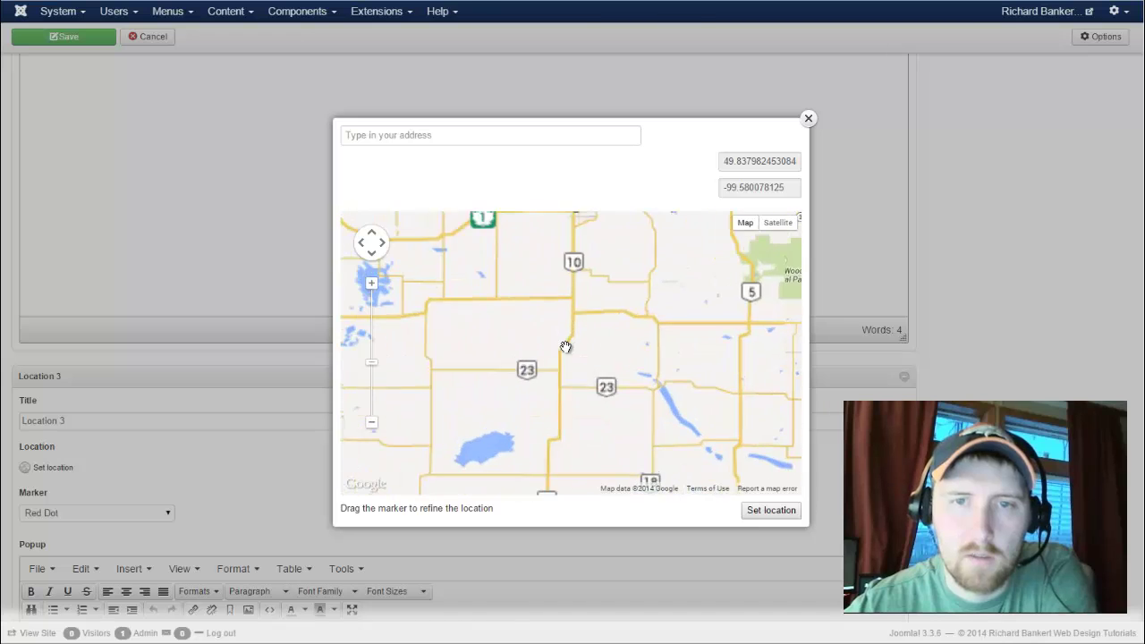
drag(587, 302, 599, 360)
mouse_move(659, 295)
mouse_down()
mouse_move(559, 295)
mouse_move(575, 322)
mouse_up()
scroll(559, 302, up, 3)
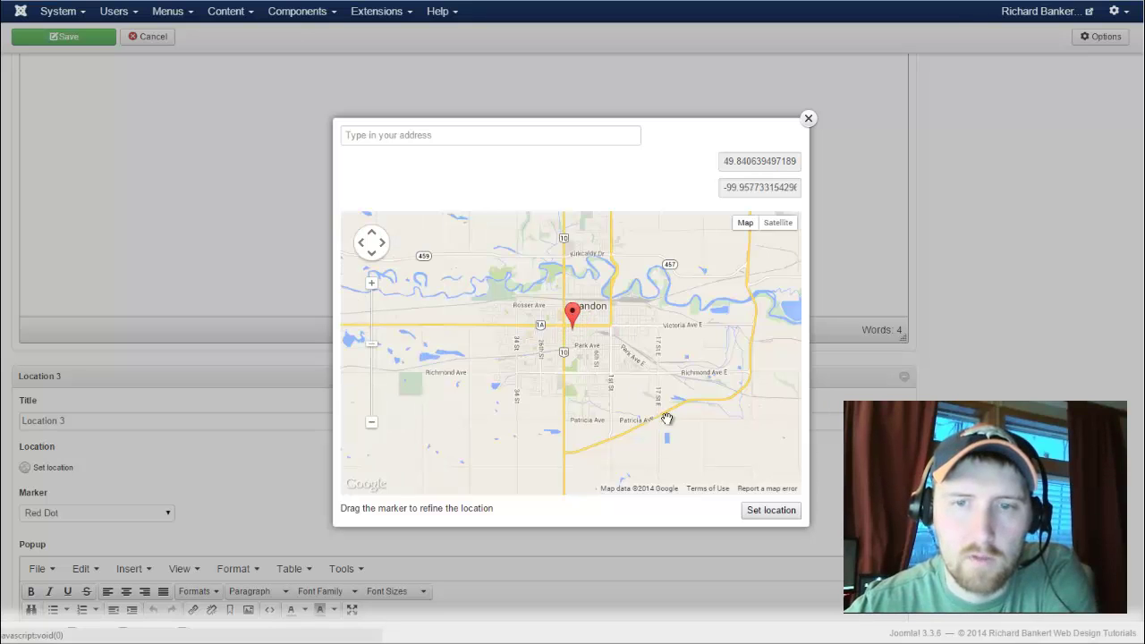
click(770, 510)
Set the marker of Location 3 to Green Dot and save Sample Map
scroll(391, 398, down, 2)
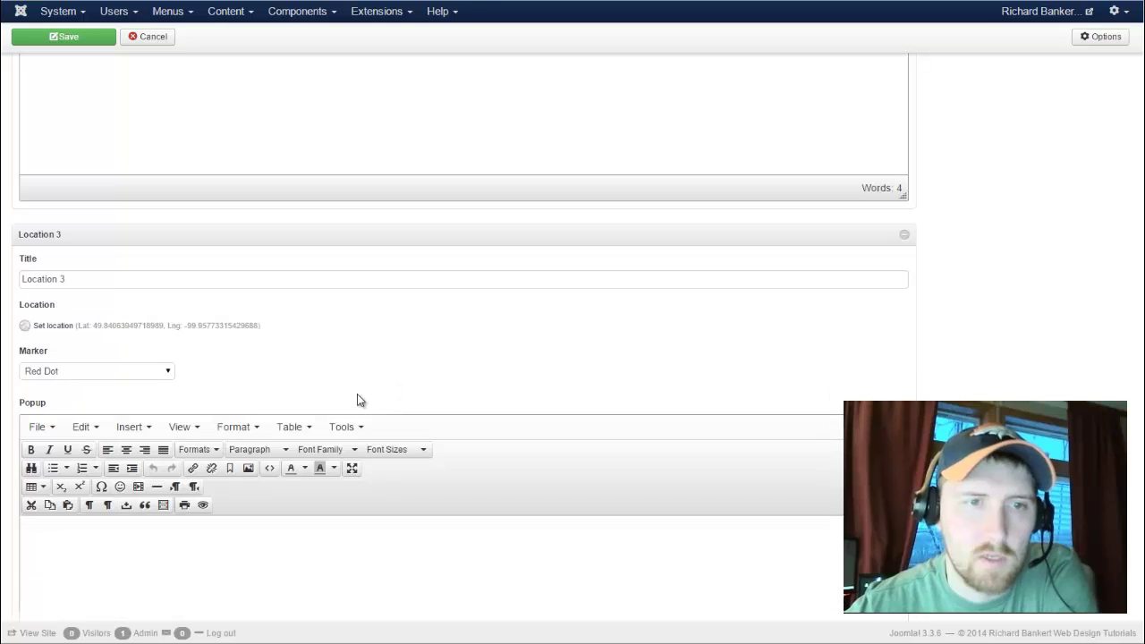
scroll(234, 395, down, 1)
click(169, 302)
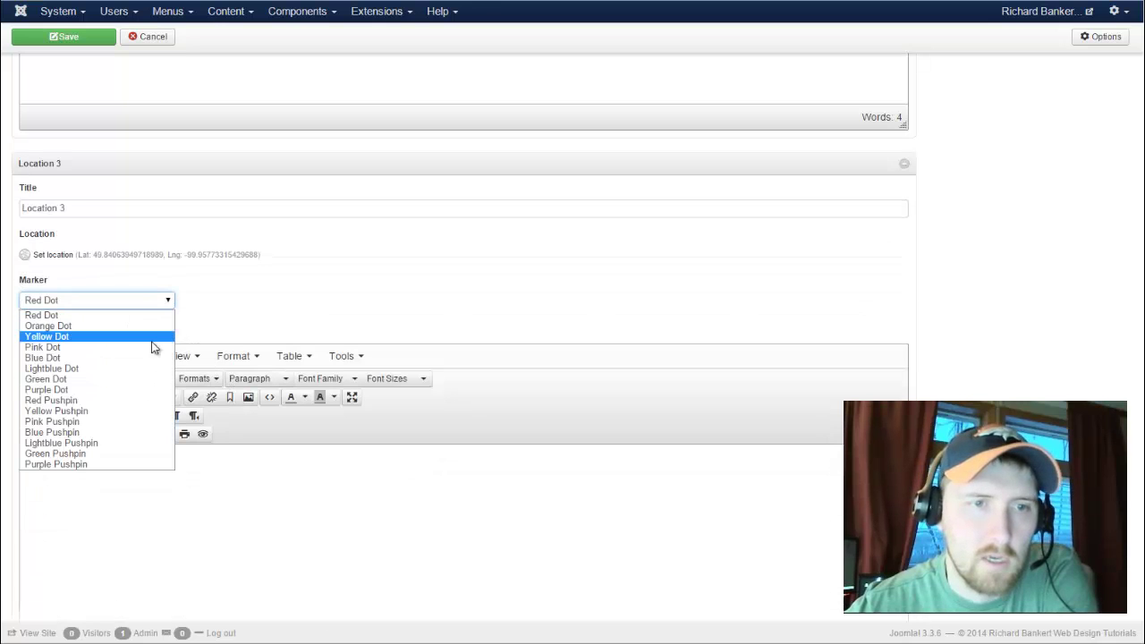
click(131, 379)
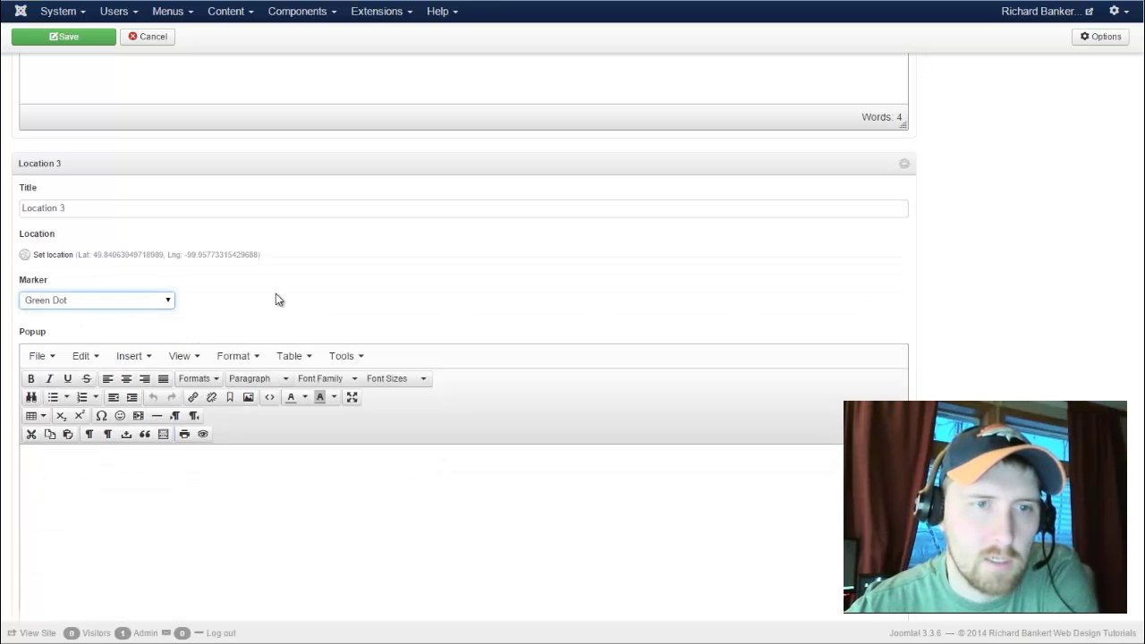
scroll(765, 328, up, 1)
scroll(765, 327, up, 3)
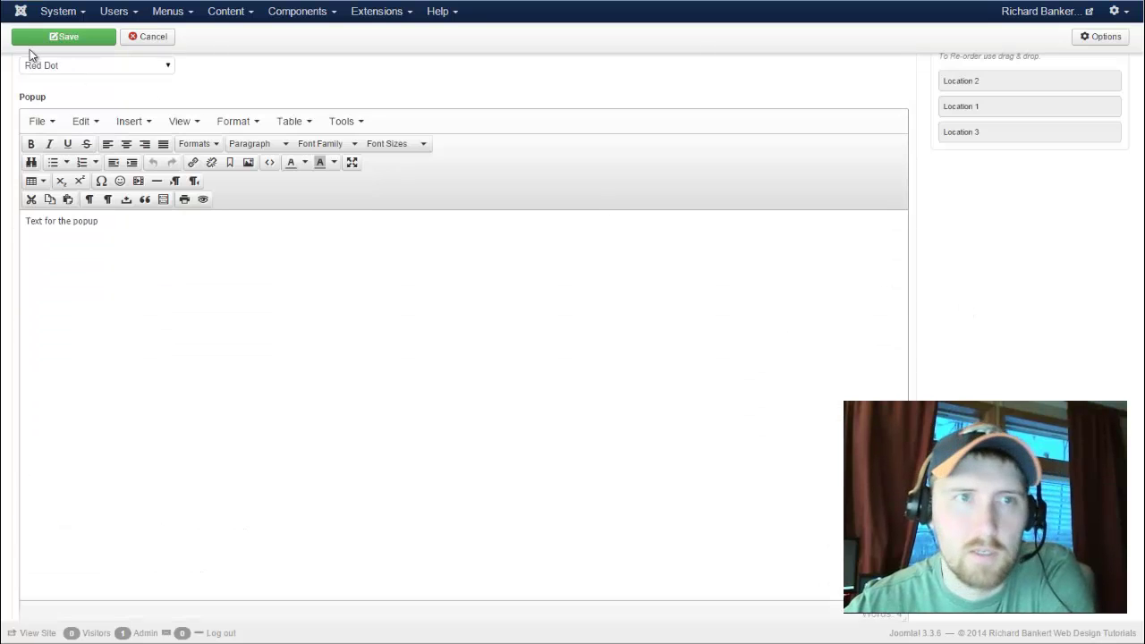
click(34, 40)
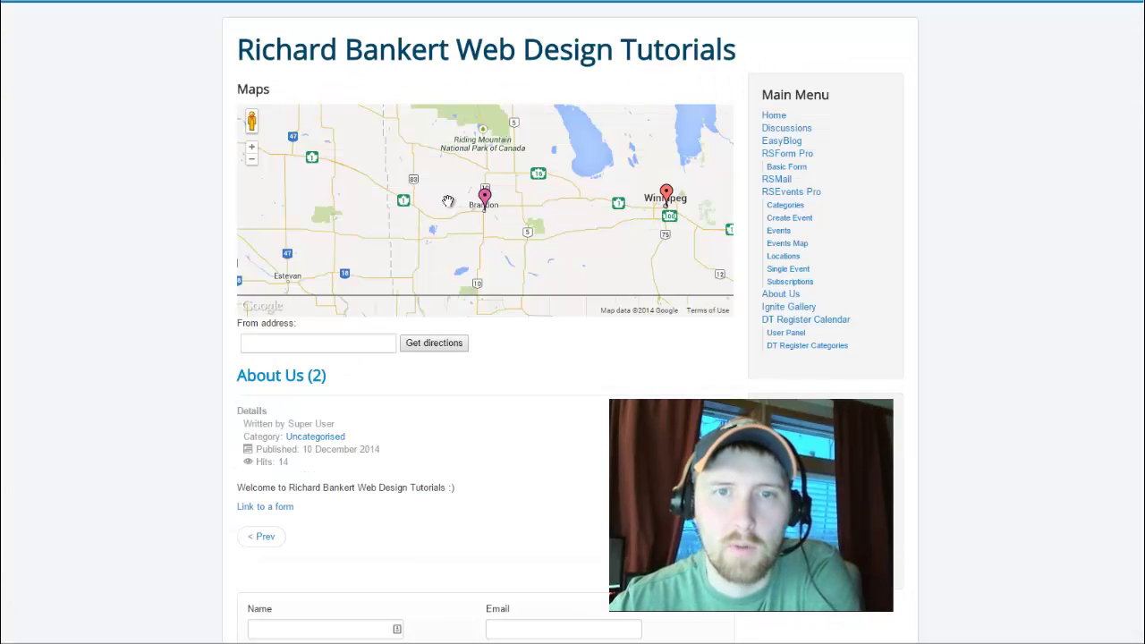
Reload the site map to check it, and disable Cluster Markers on Map for Sample Map and save
click(76, 0)
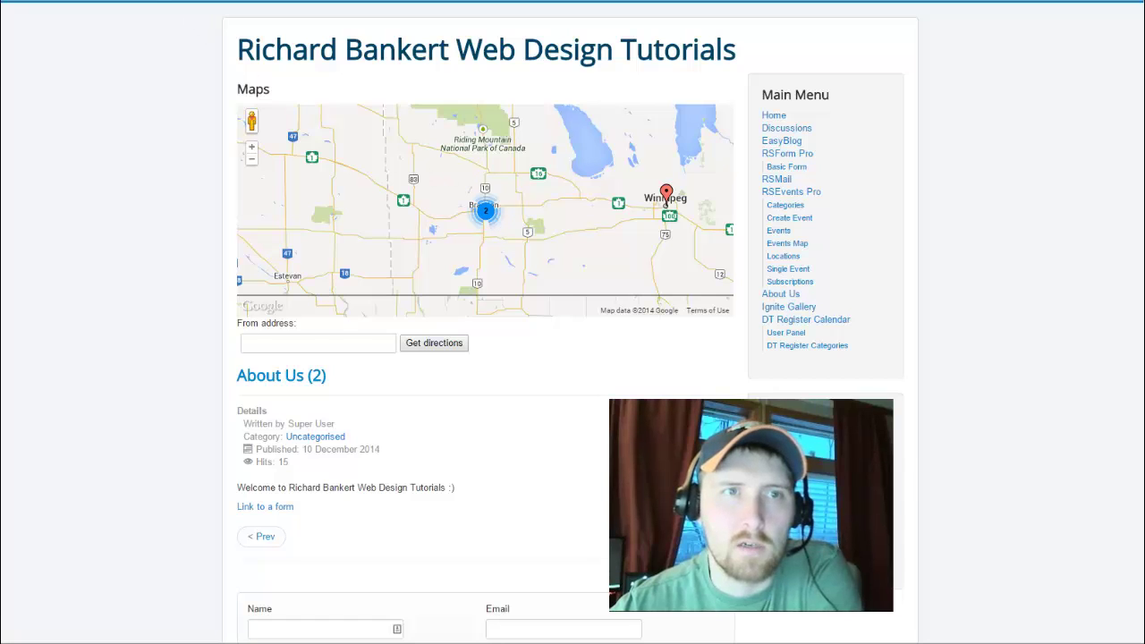
click(179, 1)
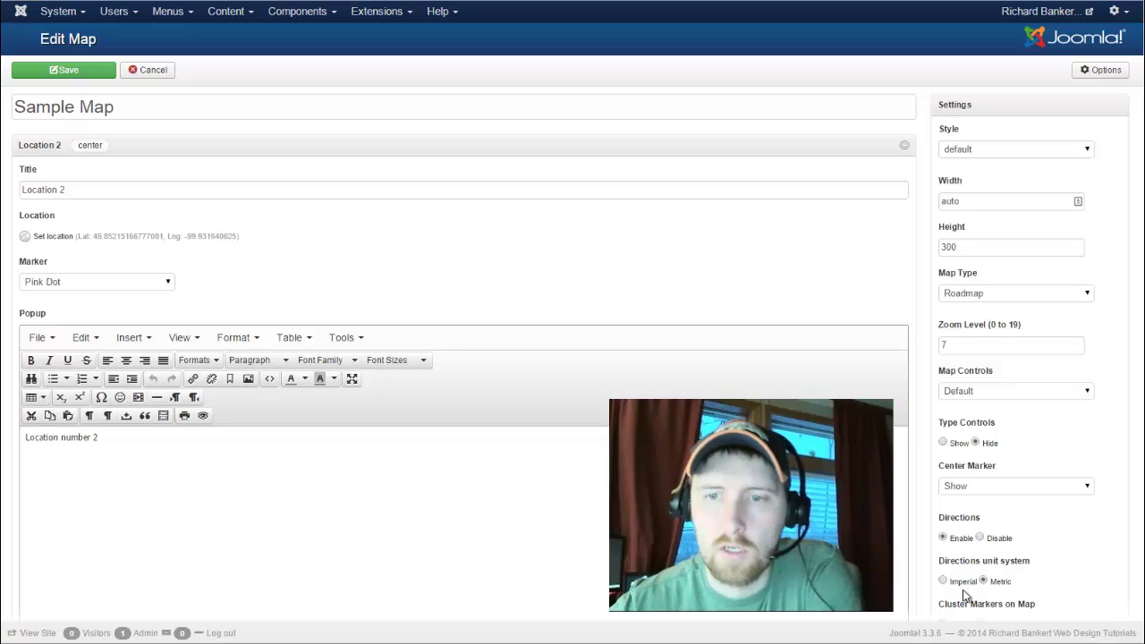
scroll(963, 599, down, 2)
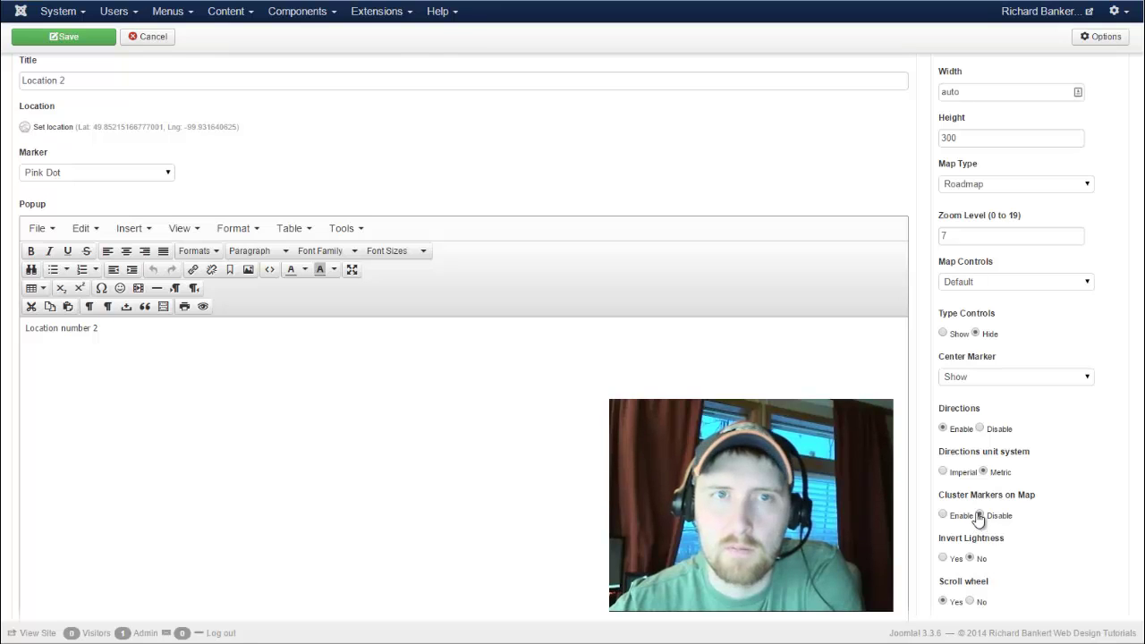
click(62, 37)
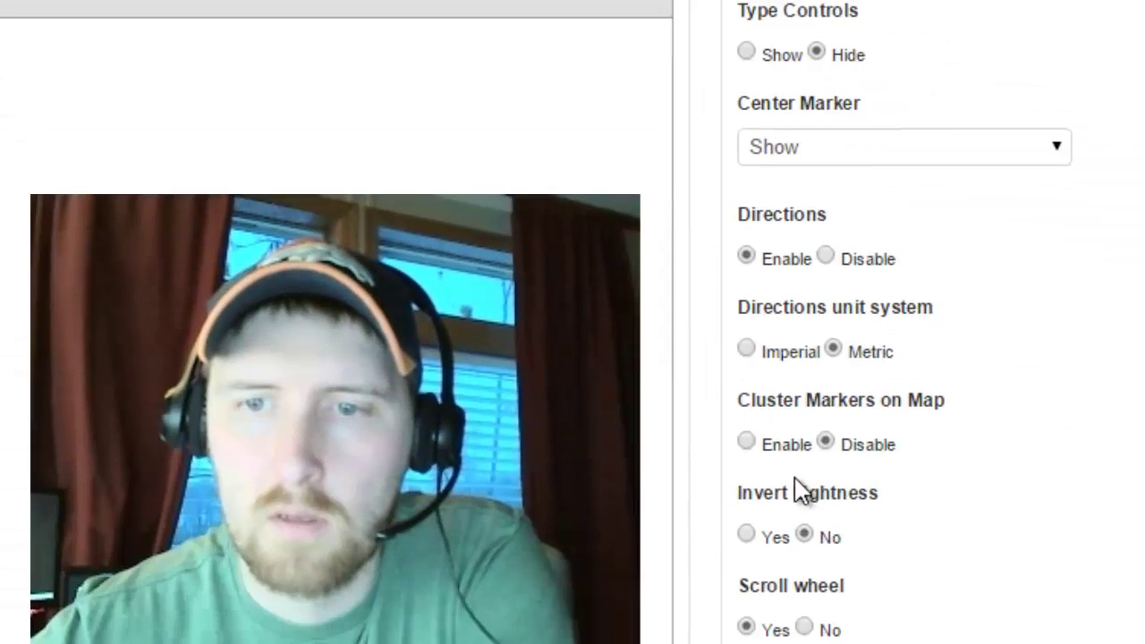
Enable Cluster Markers on Map for Sample Map, save it and reload the map on the site
click(746, 443)
scroll(746, 447, up, 3)
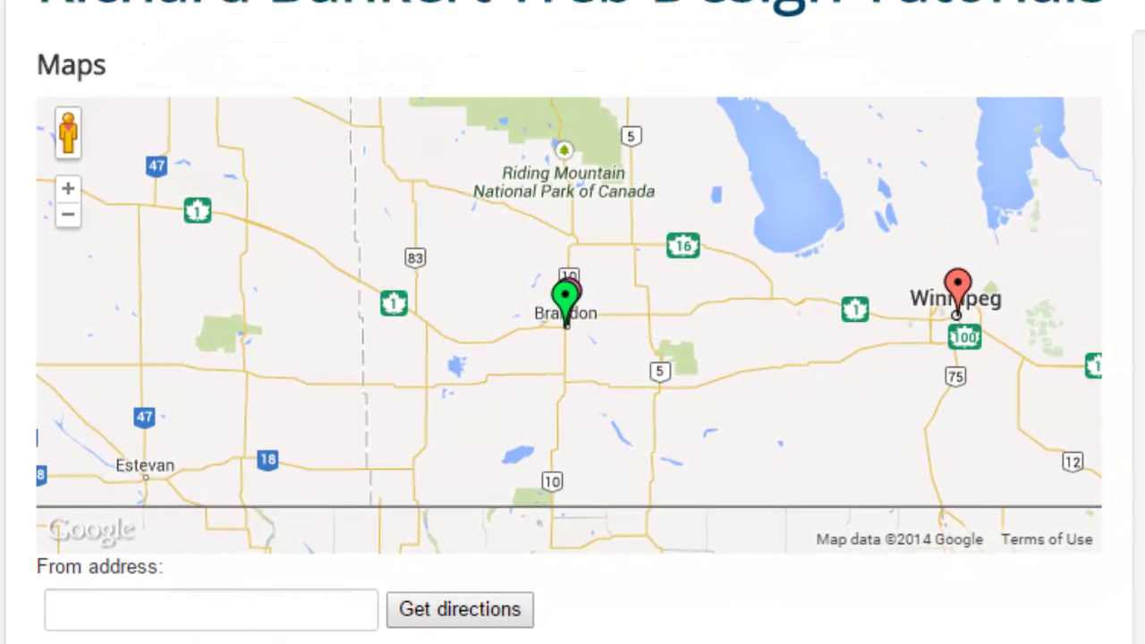
key(F5)
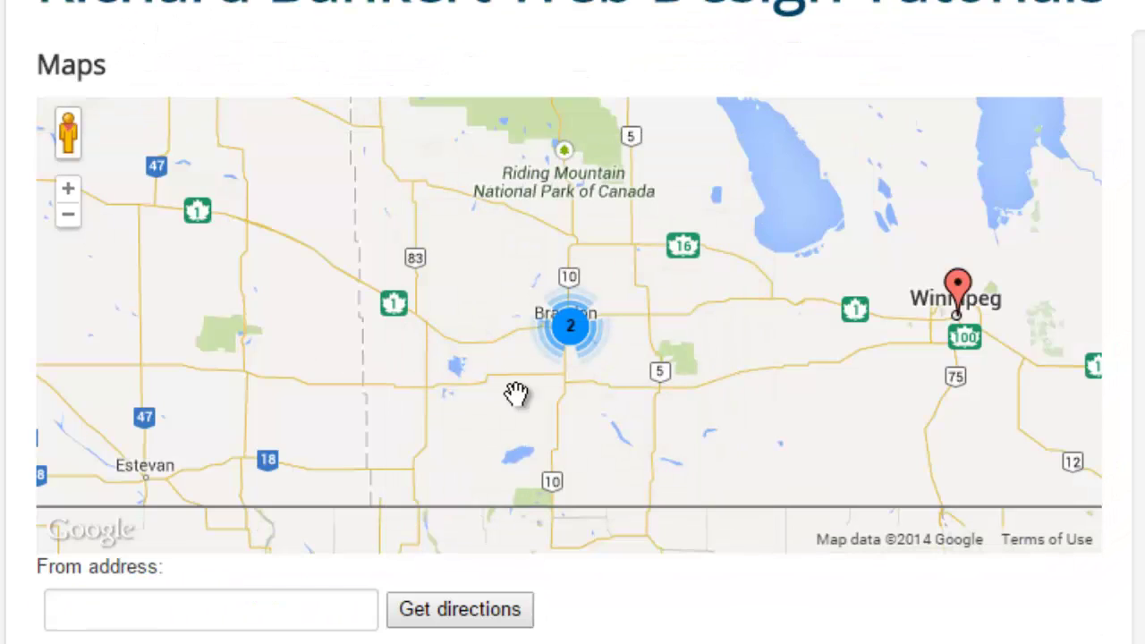
Expand the marker cluster at Brandon on the site map and examine its markers at wider zoom levels
click(569, 327)
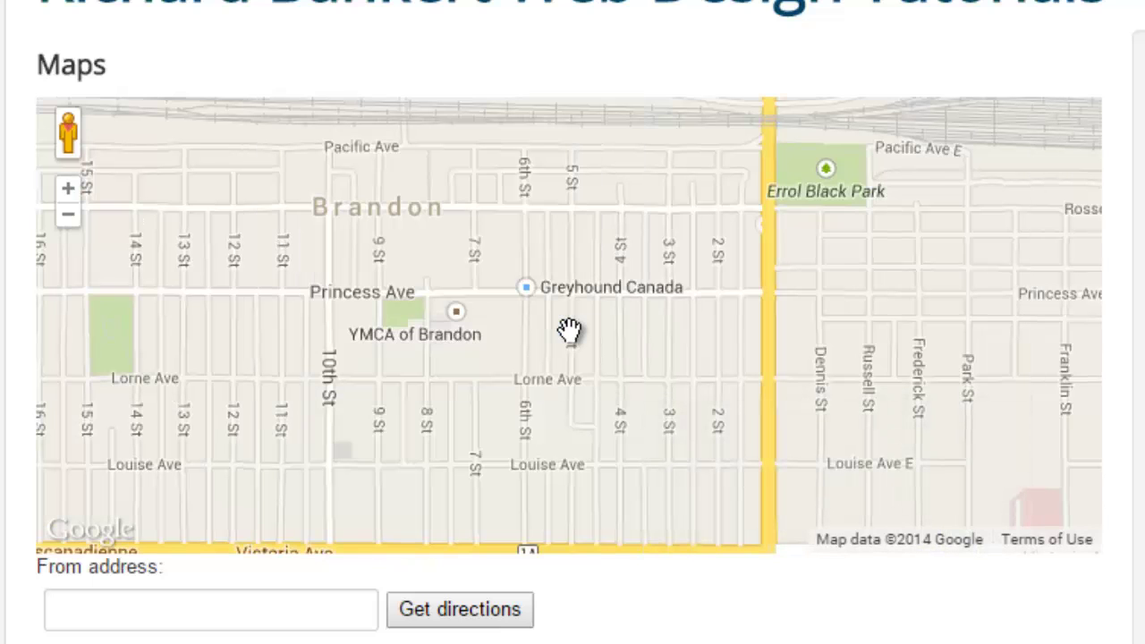
scroll(569, 331, down, 2)
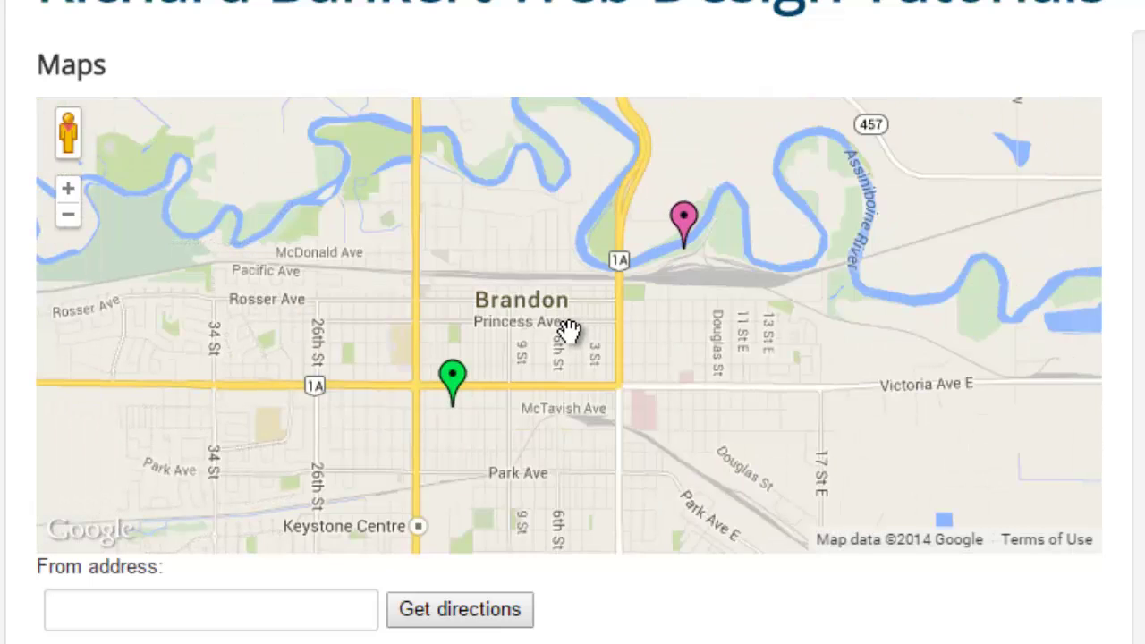
scroll(599, 315, down, 2)
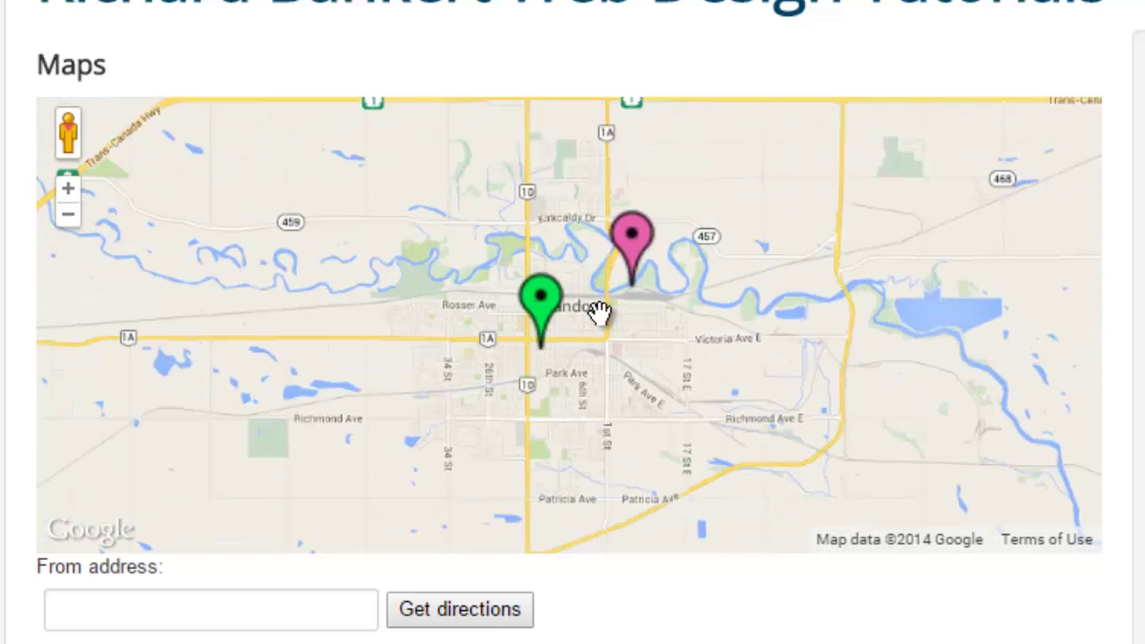
click(621, 298)
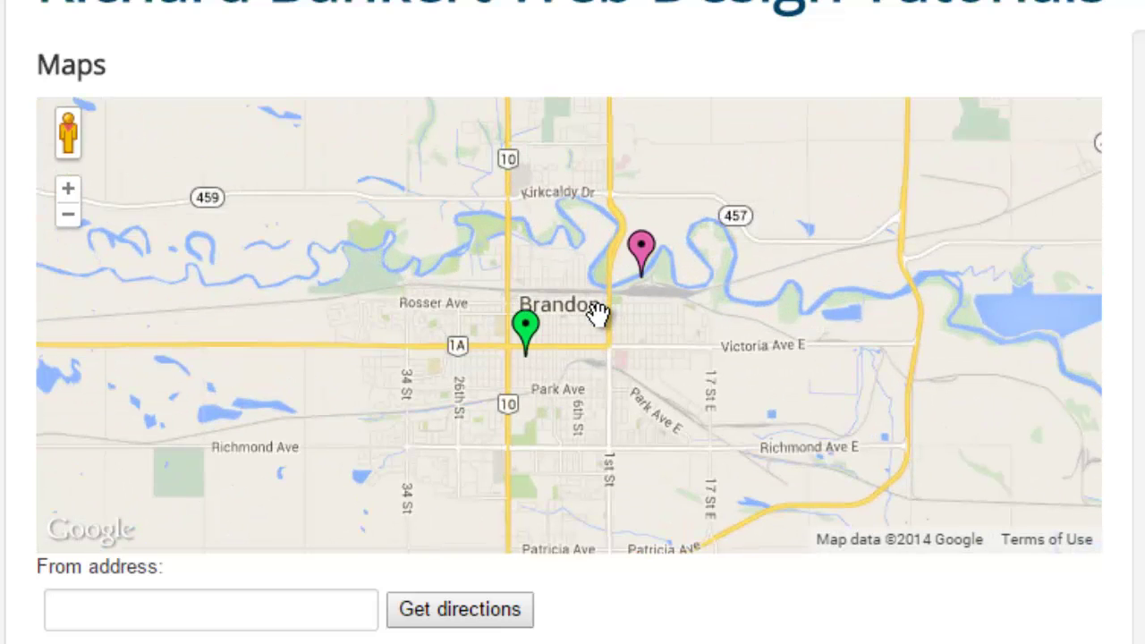
Compare the marker clustering around Brandon at several zoom levels and bring the Winnipeg marker into view on the site map
scroll(598, 315, down, 2)
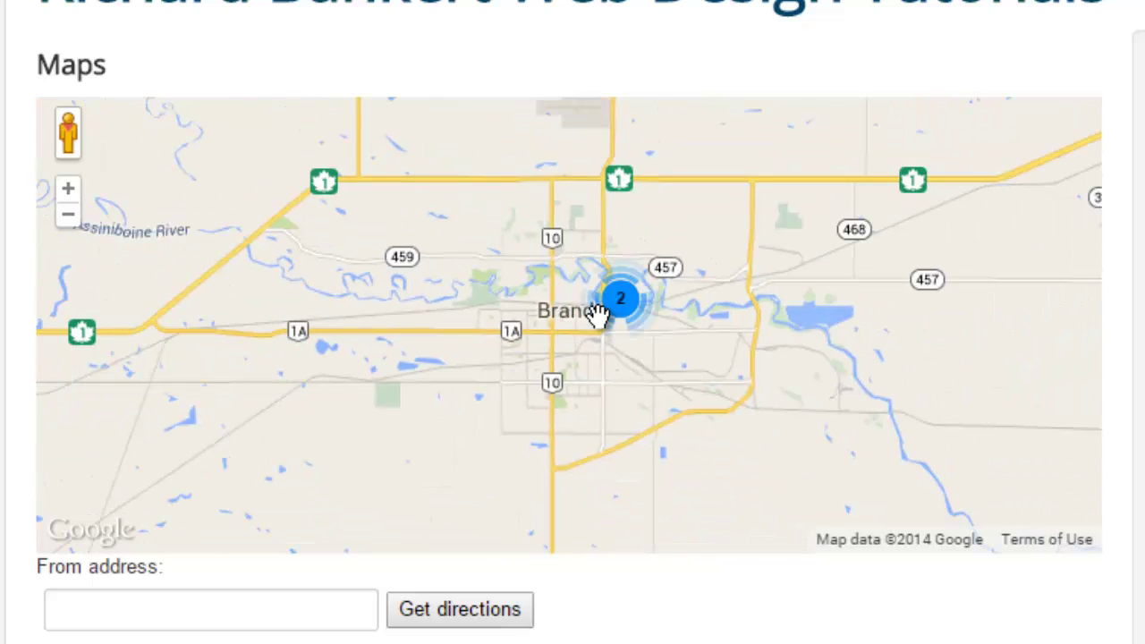
scroll(598, 315, up, 1)
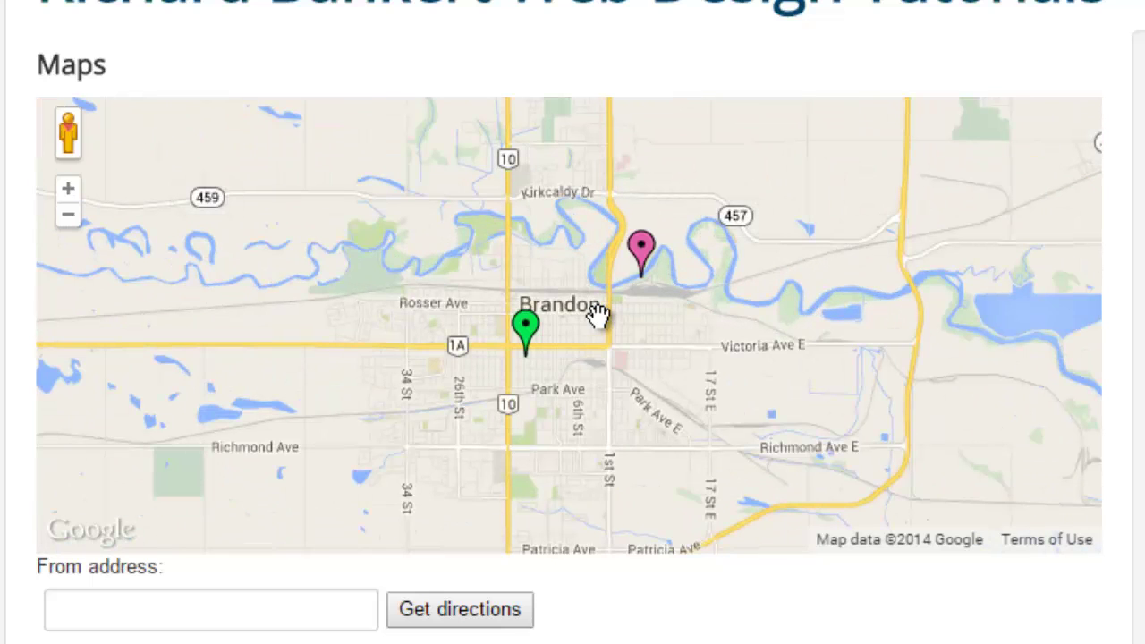
scroll(598, 315, down, 3)
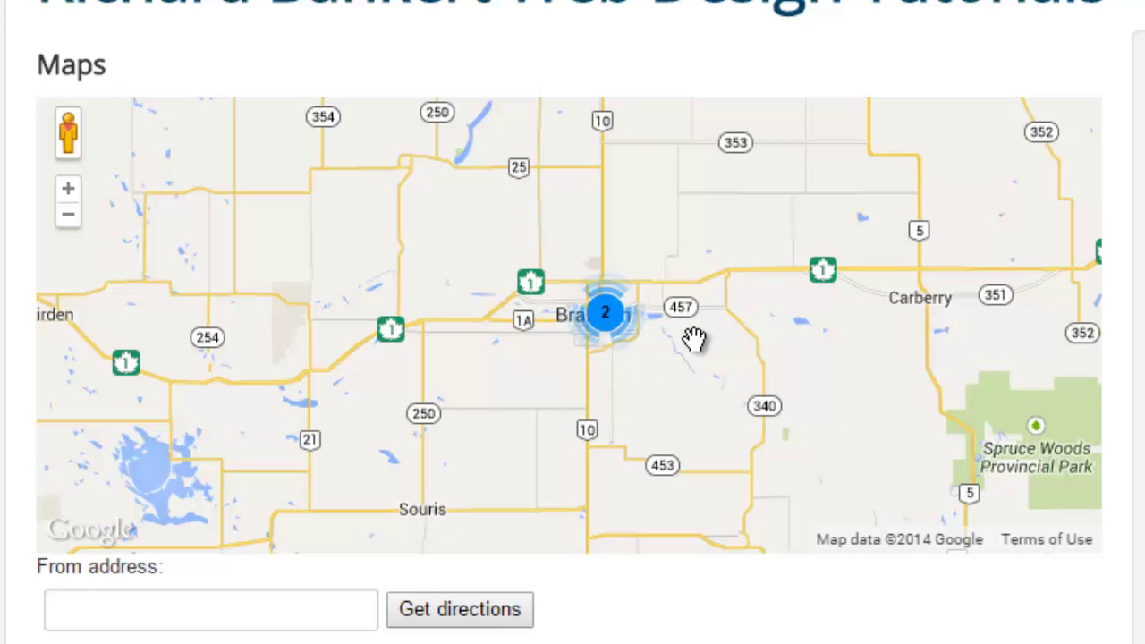
scroll(695, 338, down, 1)
drag(856, 327, 585, 355)
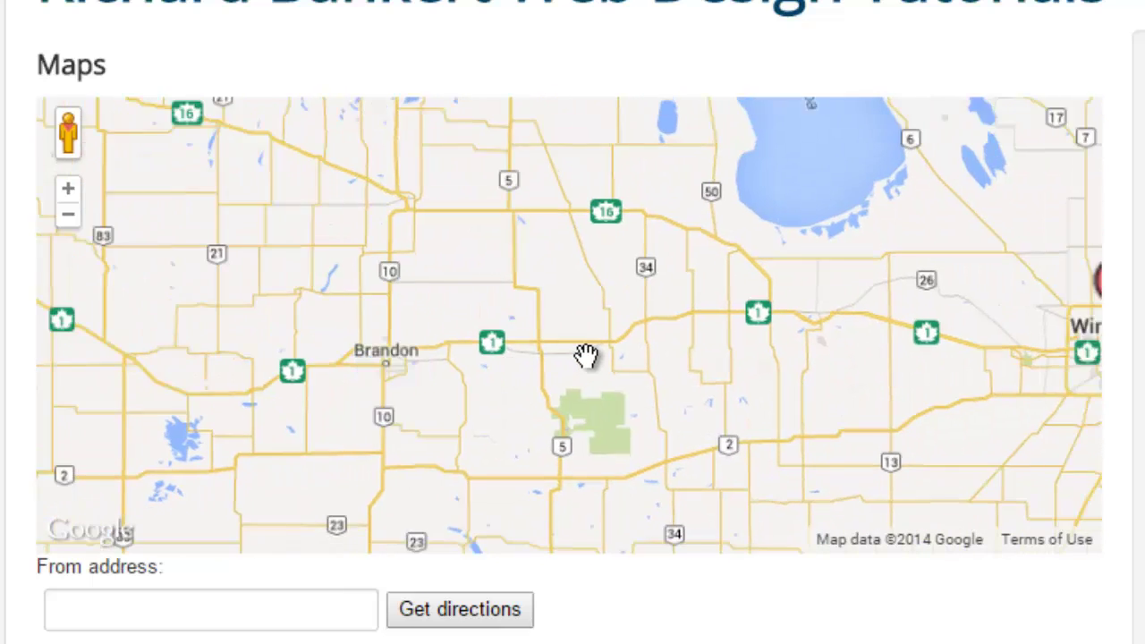
scroll(585, 355, down, 1)
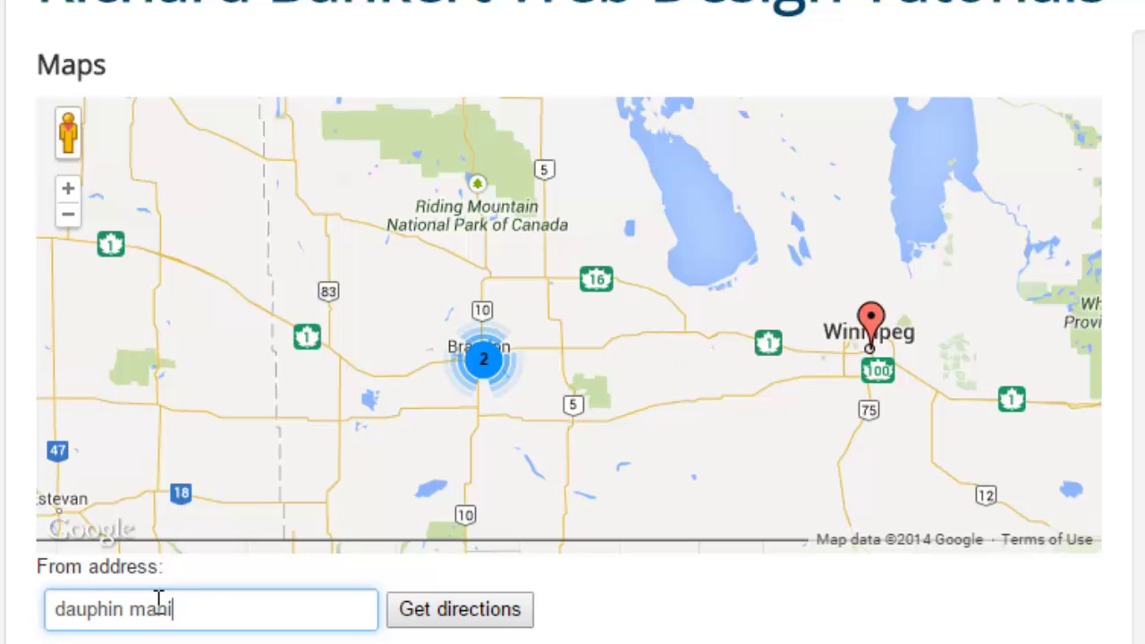
Test the map's directions with "dauphin manitoba" as the from address and review the route
text(a)
key(Return)
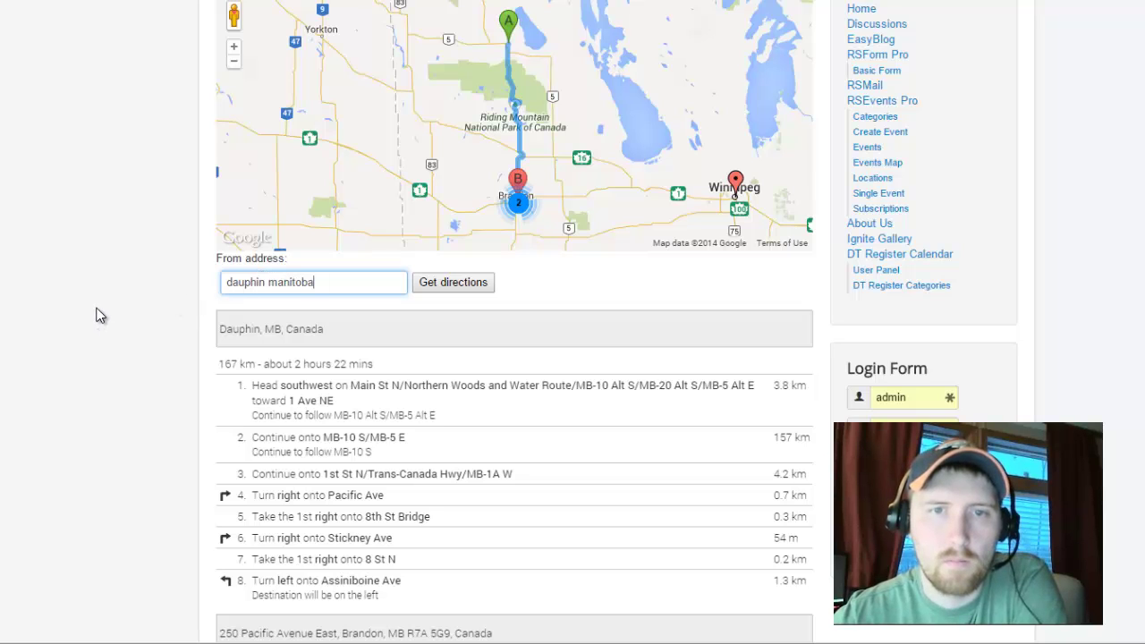
scroll(98, 313, down, 1)
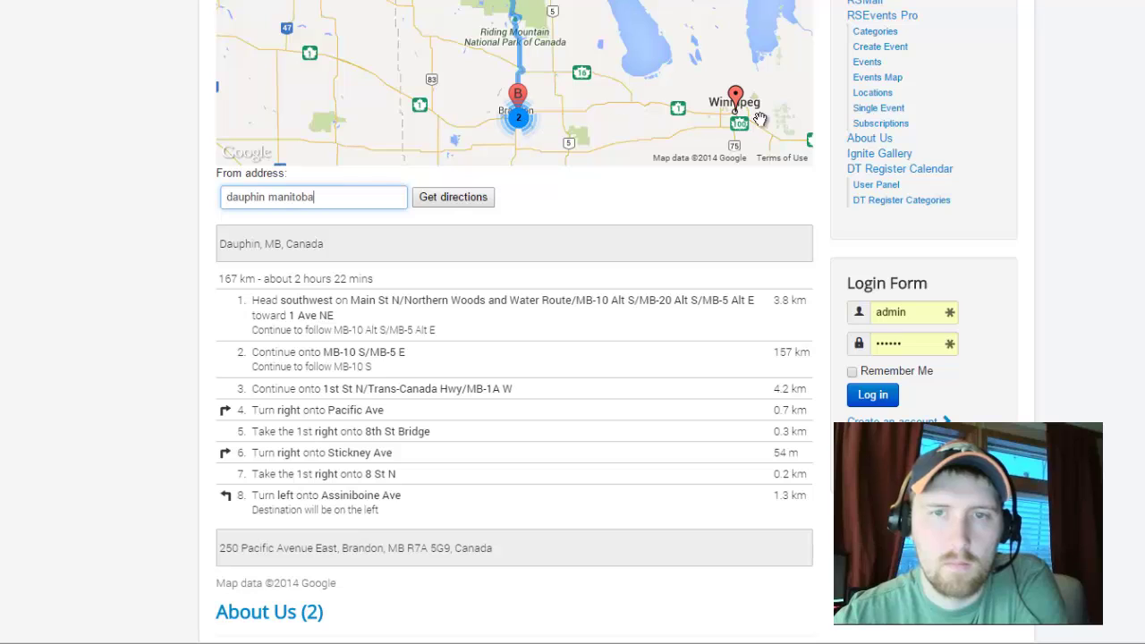
Get directions from dauphin manitoba to the Winnipeg marker, then to the green marker in the Brandon cluster
click(735, 100)
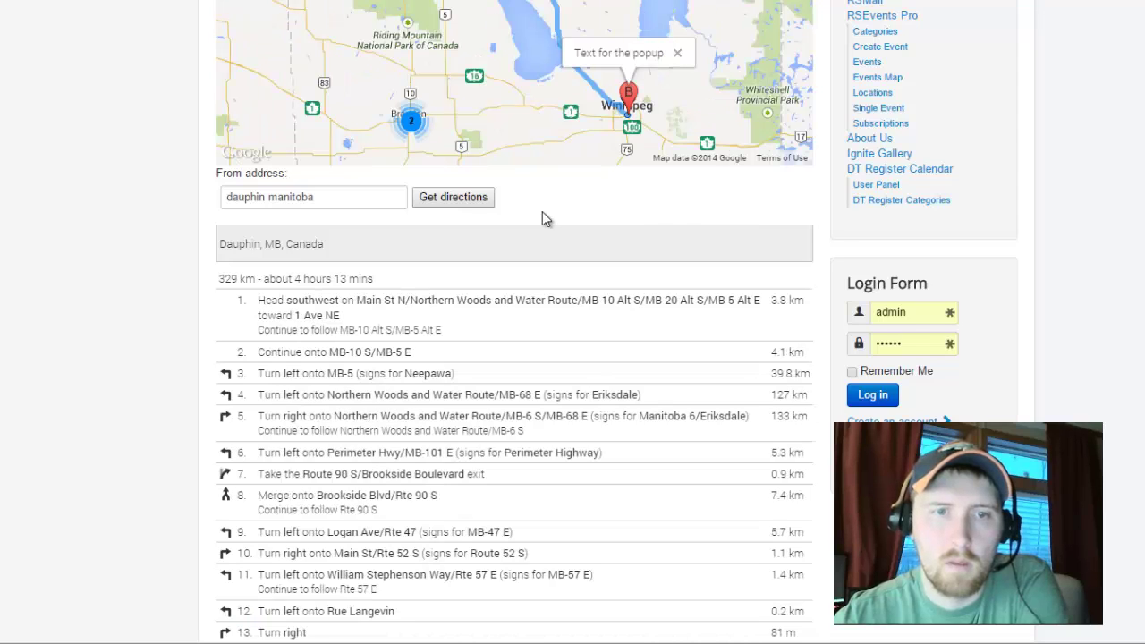
scroll(478, 275, down, 1)
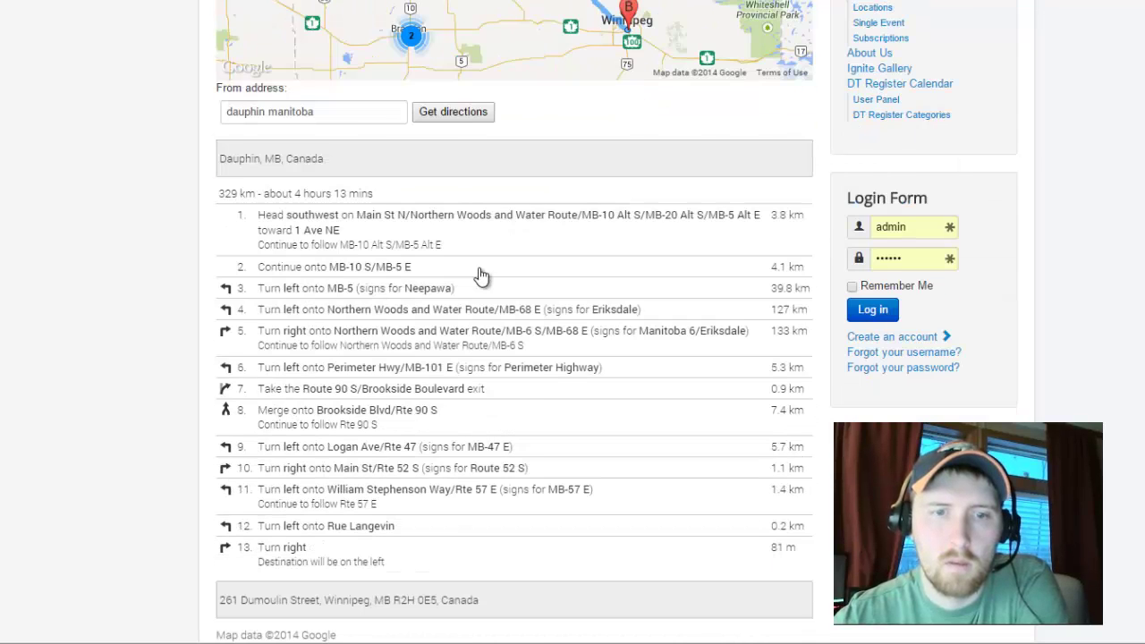
scroll(480, 274, down, 1)
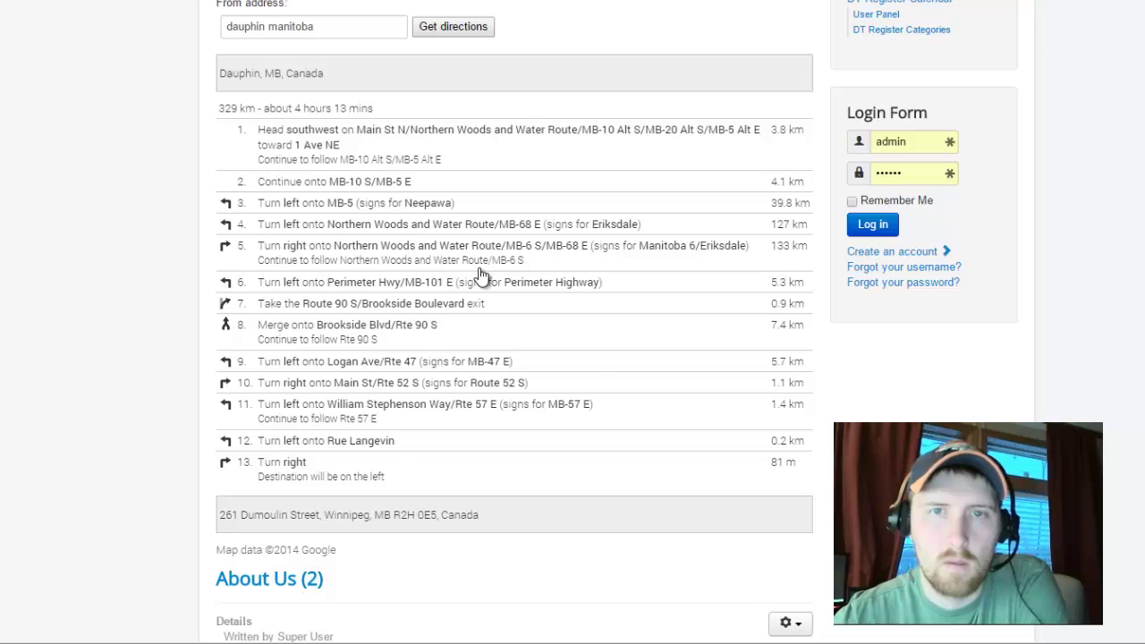
scroll(480, 275, up, 1)
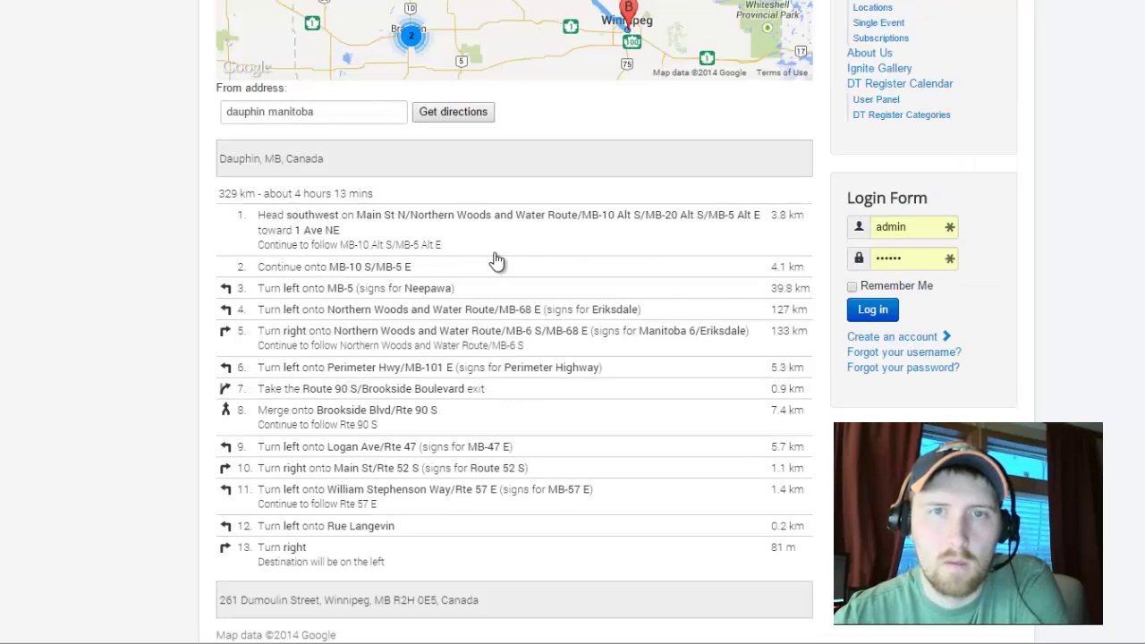
click(413, 40)
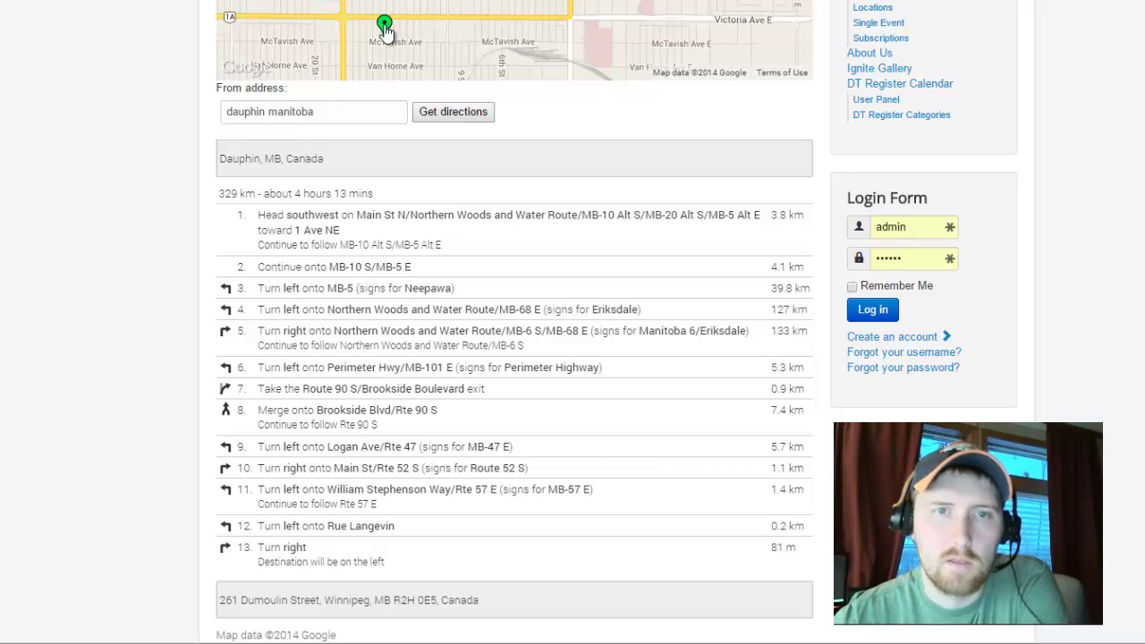
click(425, 117)
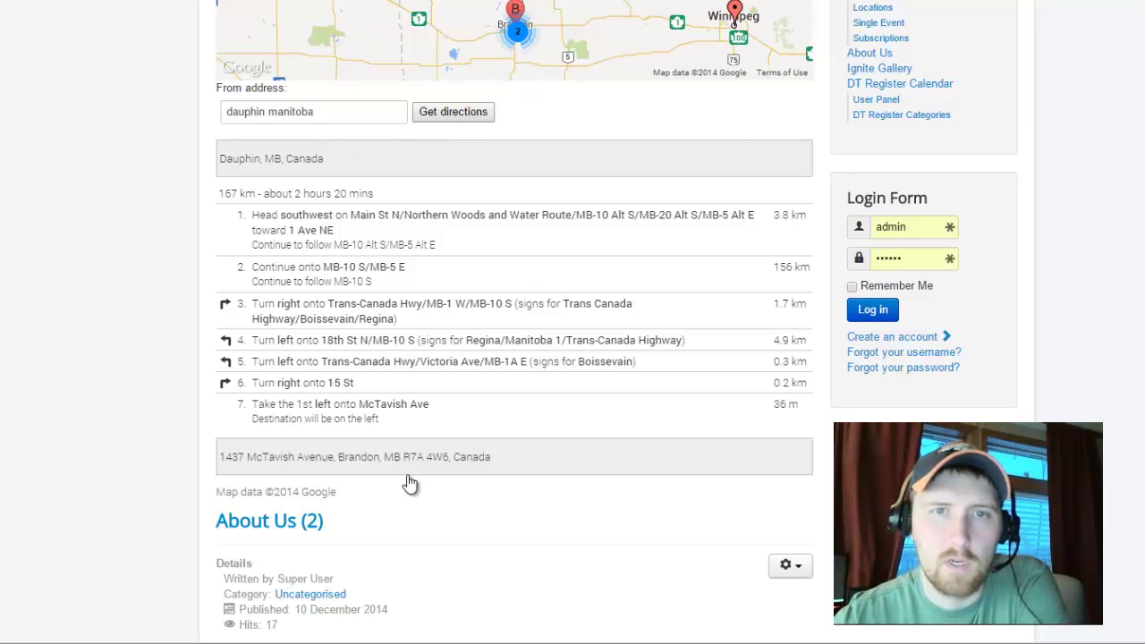
Select the Winnipeg marker as the destination again, request directions from dauphin manitoba and review the route
scroll(478, 128, up, 1)
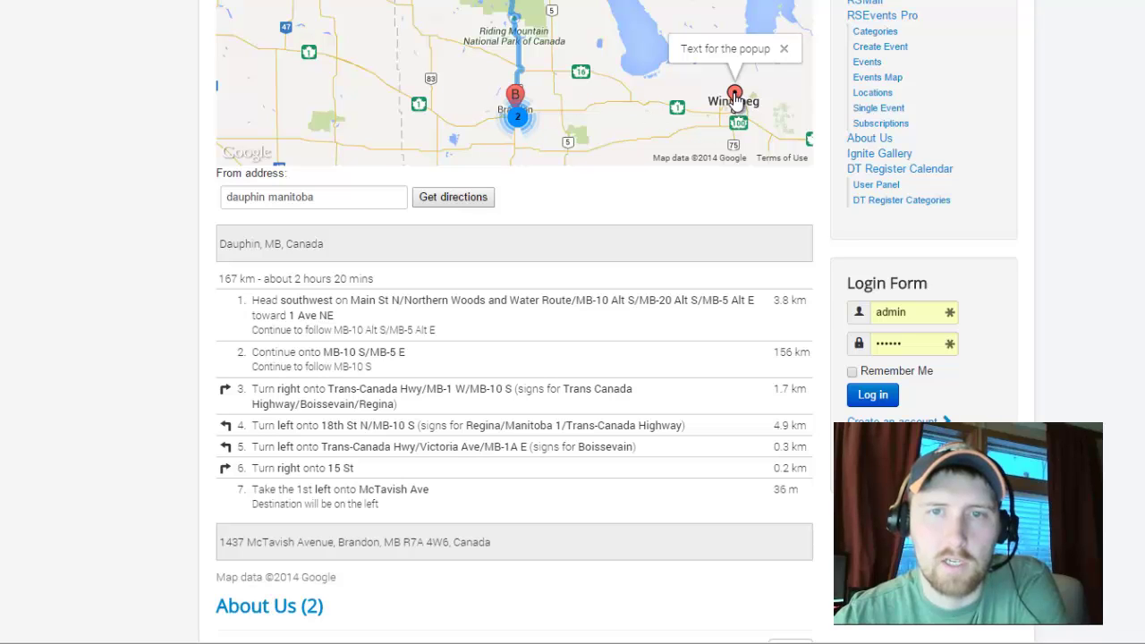
click(468, 202)
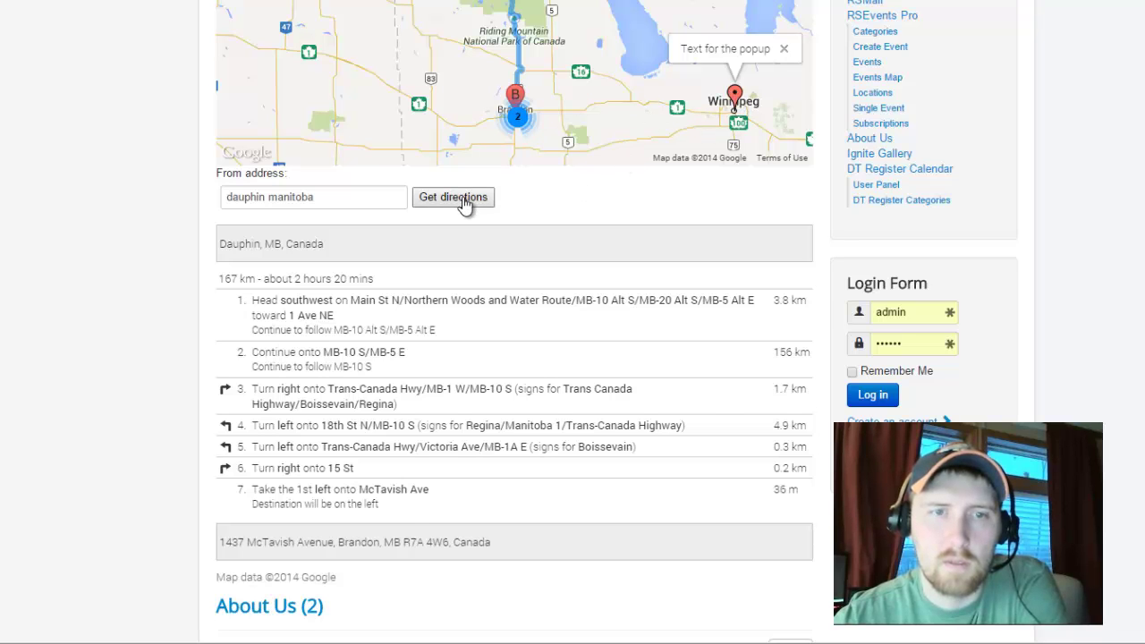
scroll(358, 318, down, 1)
scroll(358, 322, up, 2)
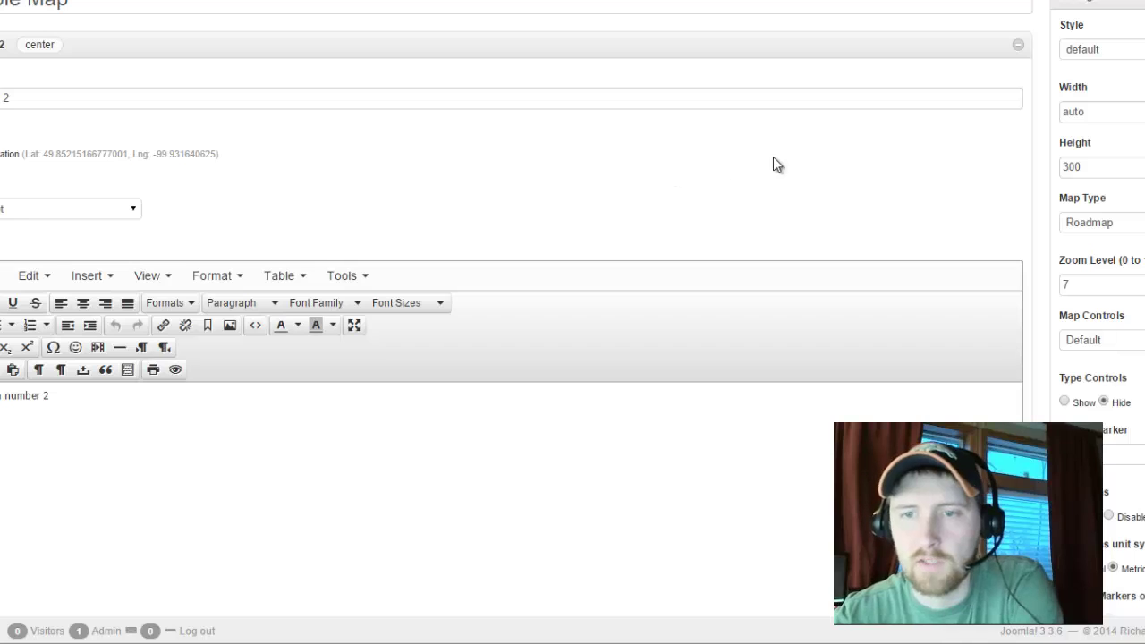
Return to the Sample Map editor in the Joomla administrator and examine the settings from Directions down to Draggable
scroll(862, 158, down, 5)
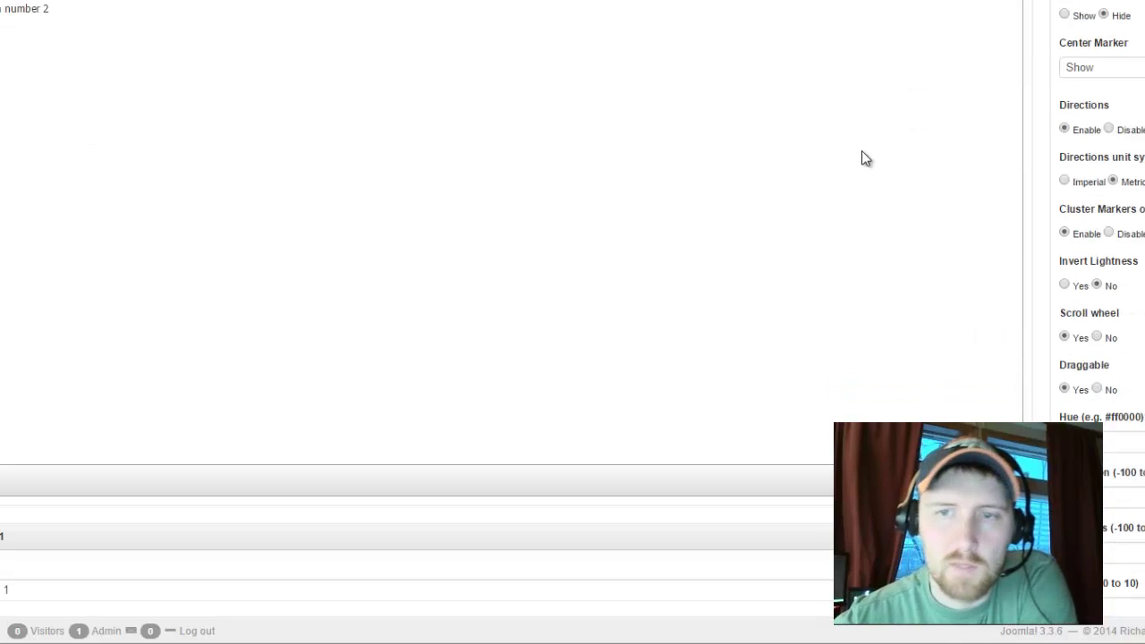